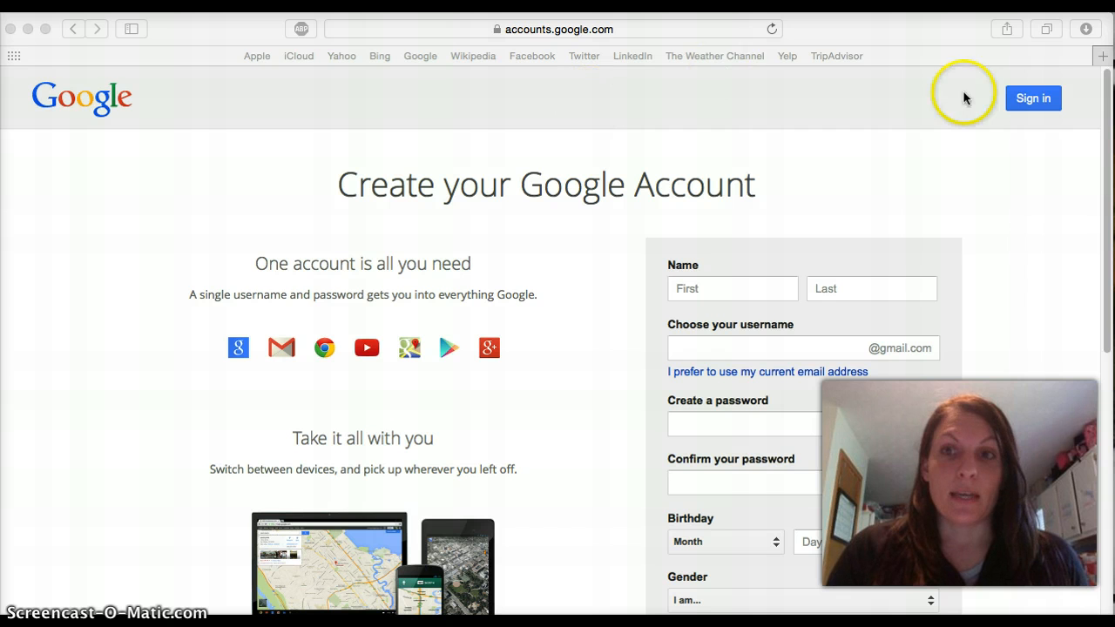
Sign in to the Google account by choosing the first saved account and submitting its prefilled password.
click(1030, 102)
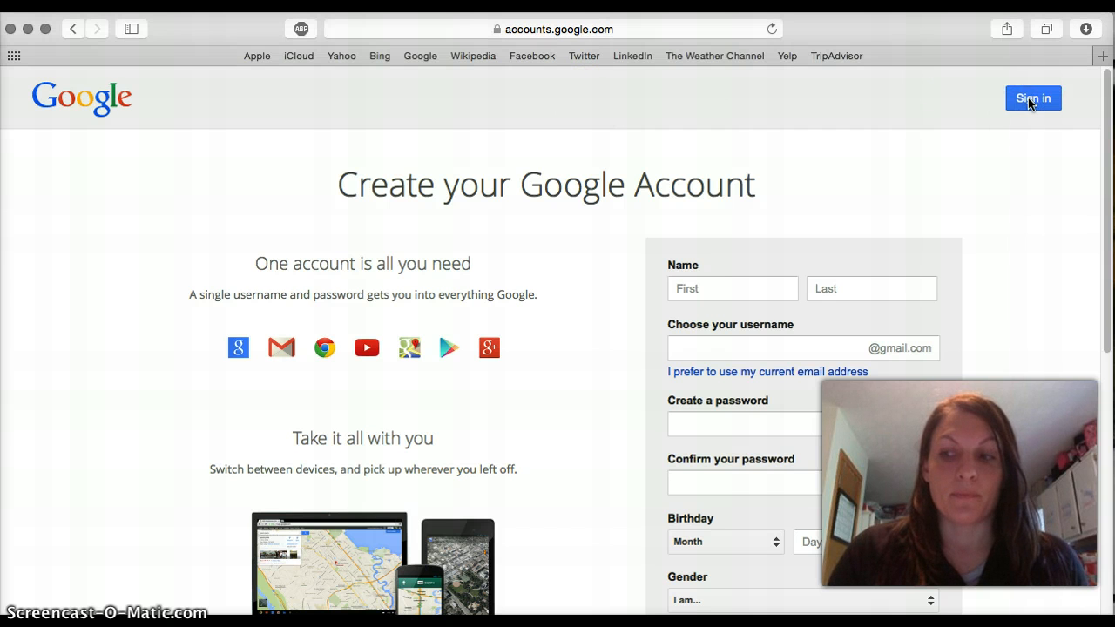
click(1029, 102)
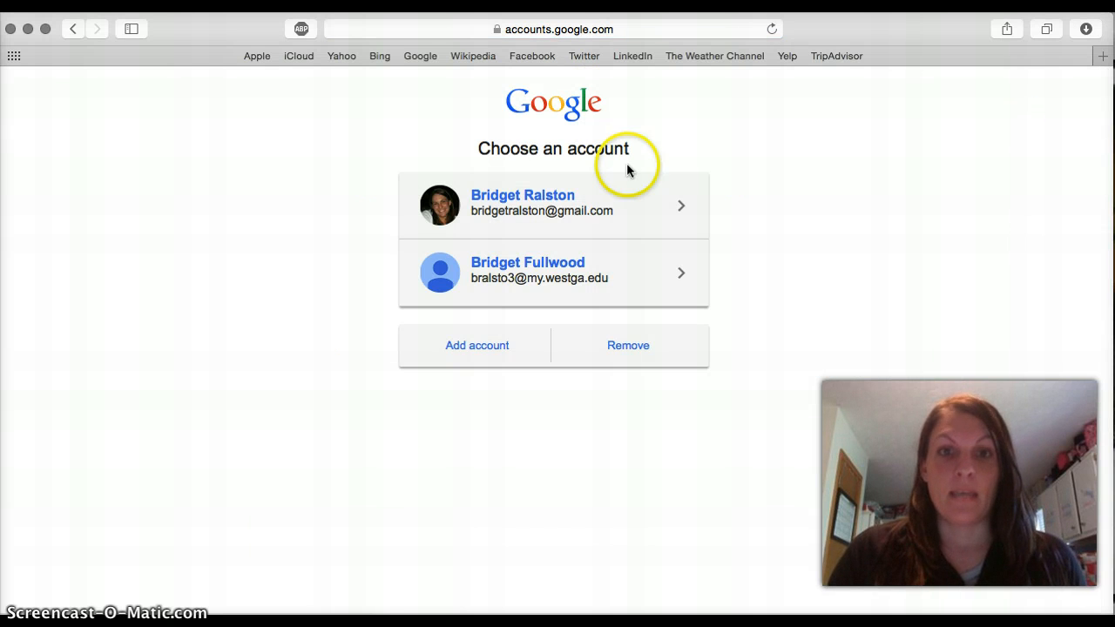
click(544, 212)
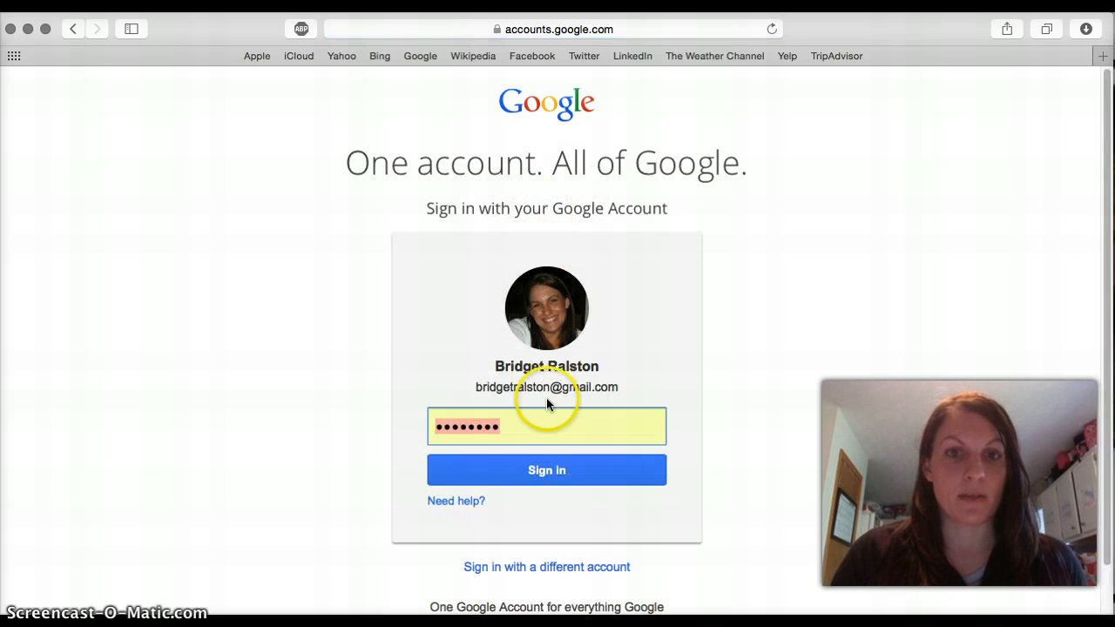
click(519, 479)
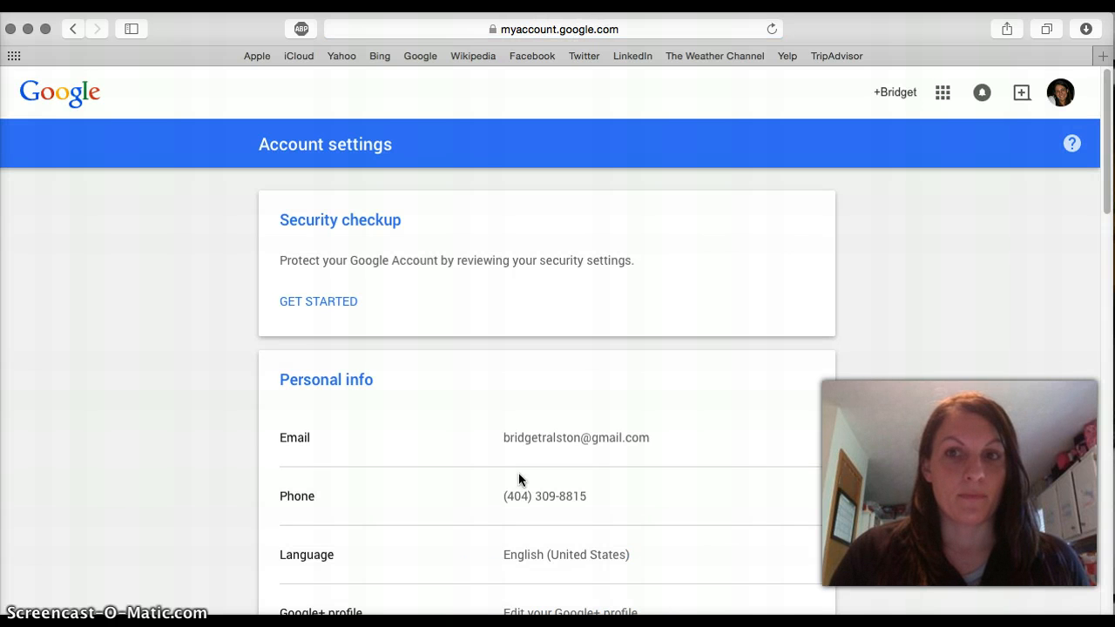
Go to the account's Google+ page and bring up the Hangouts On Air section of Hangouts.
click(899, 94)
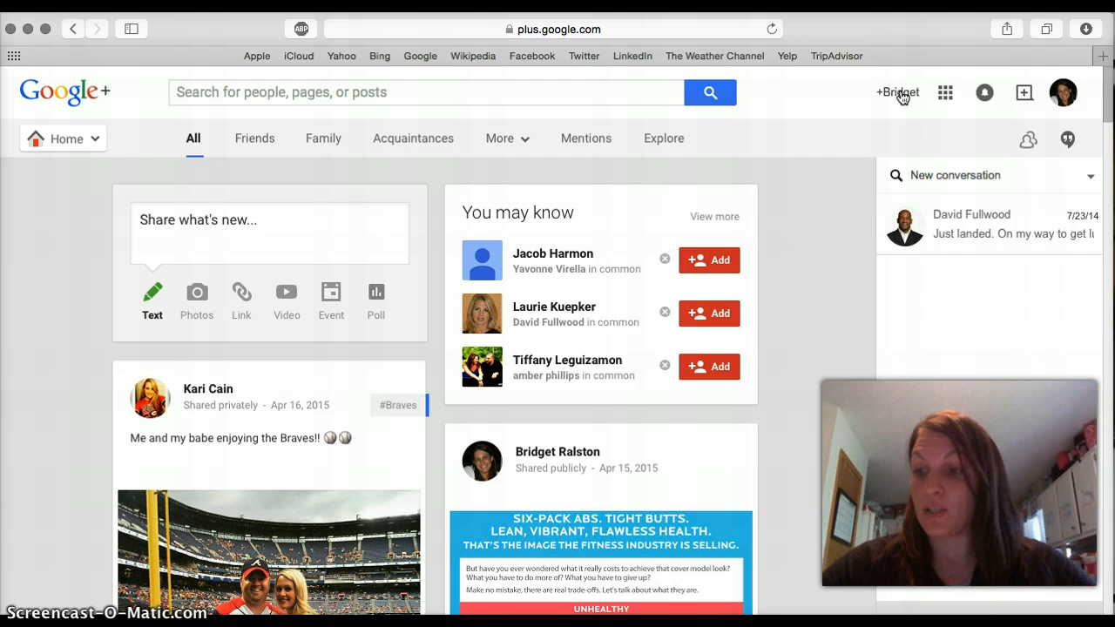
mouse_move(100, 148)
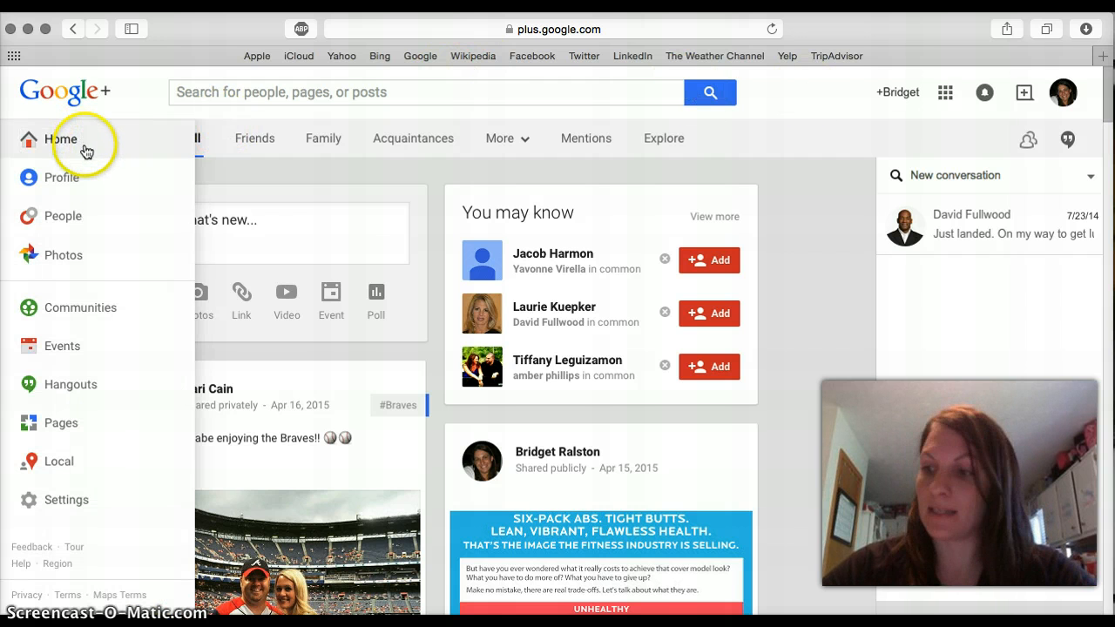
click(59, 385)
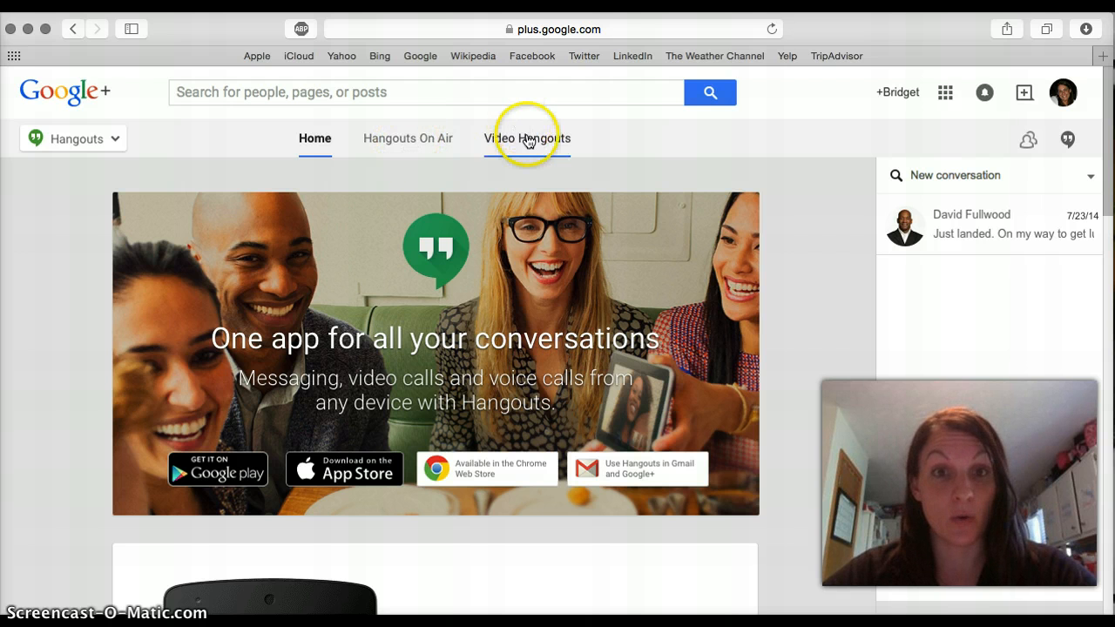
click(407, 141)
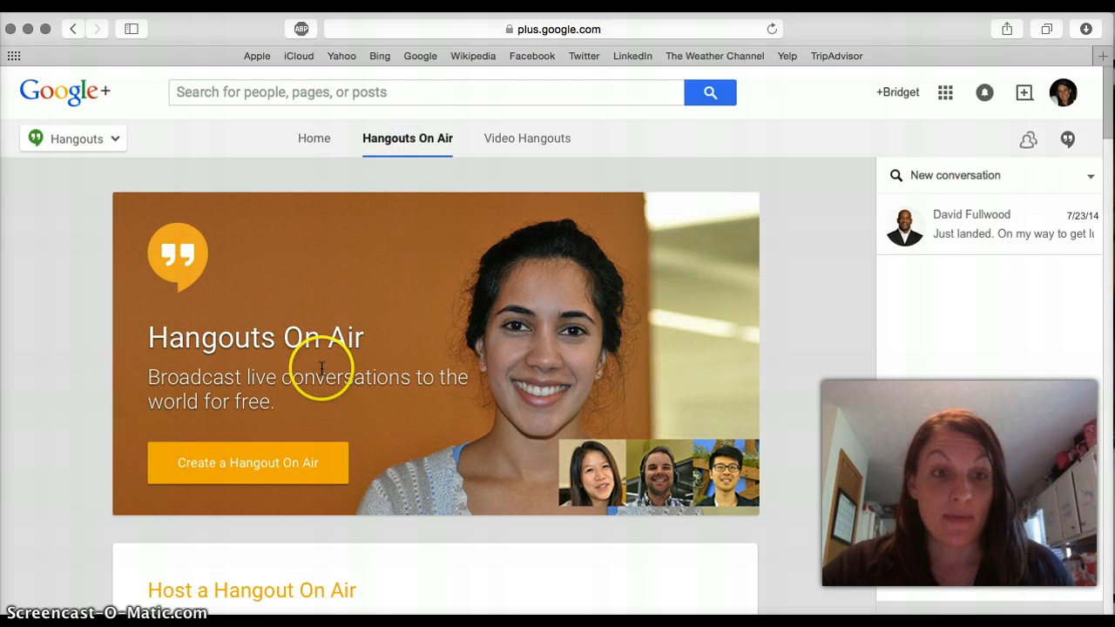
Create a Hangout On Air and name it "Personal Training Business Promo Webinar".
click(233, 471)
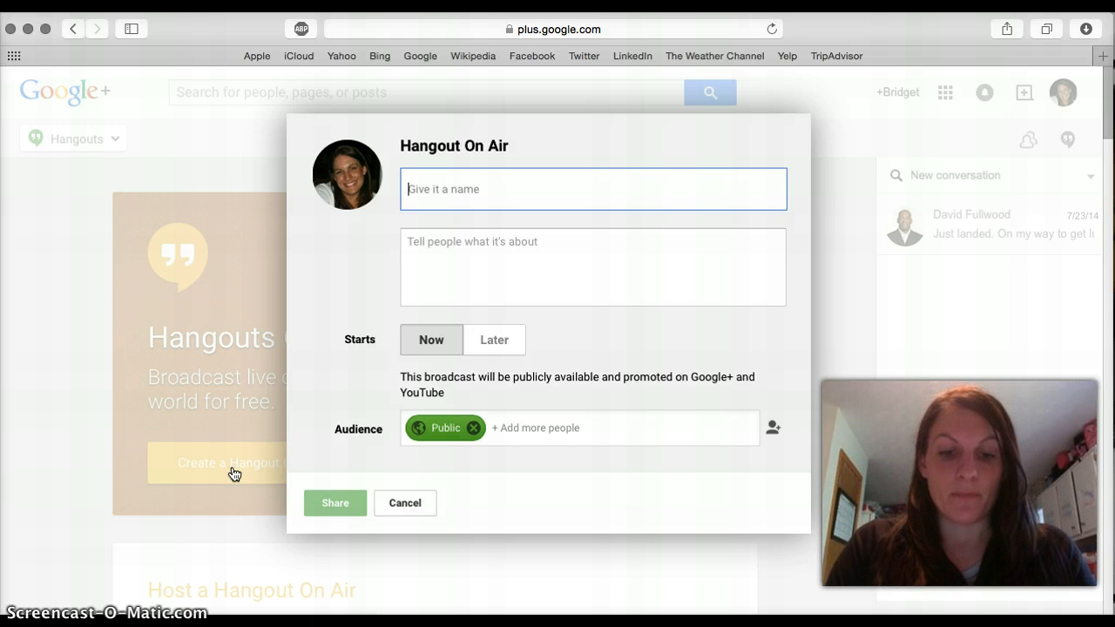
text(Per)
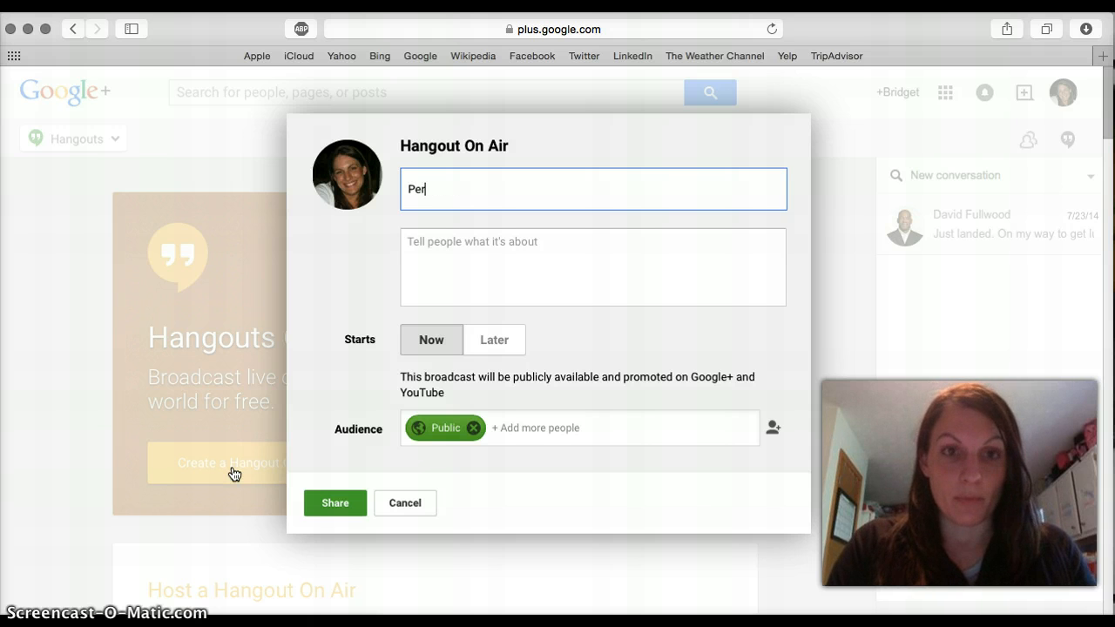
text(sonal Trai)
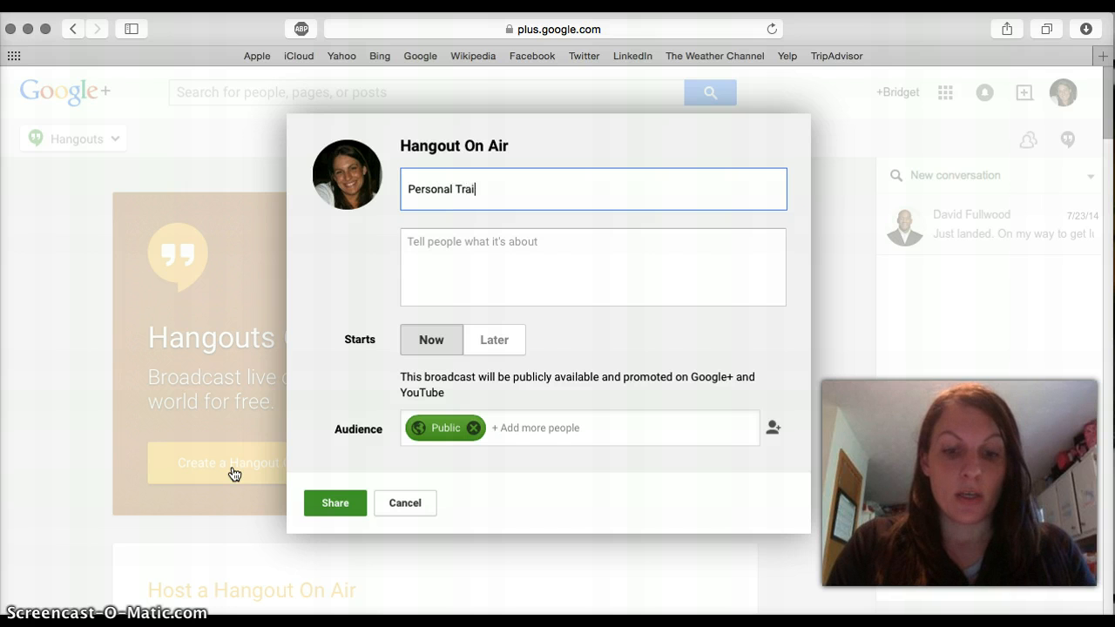
text(ning Prom)
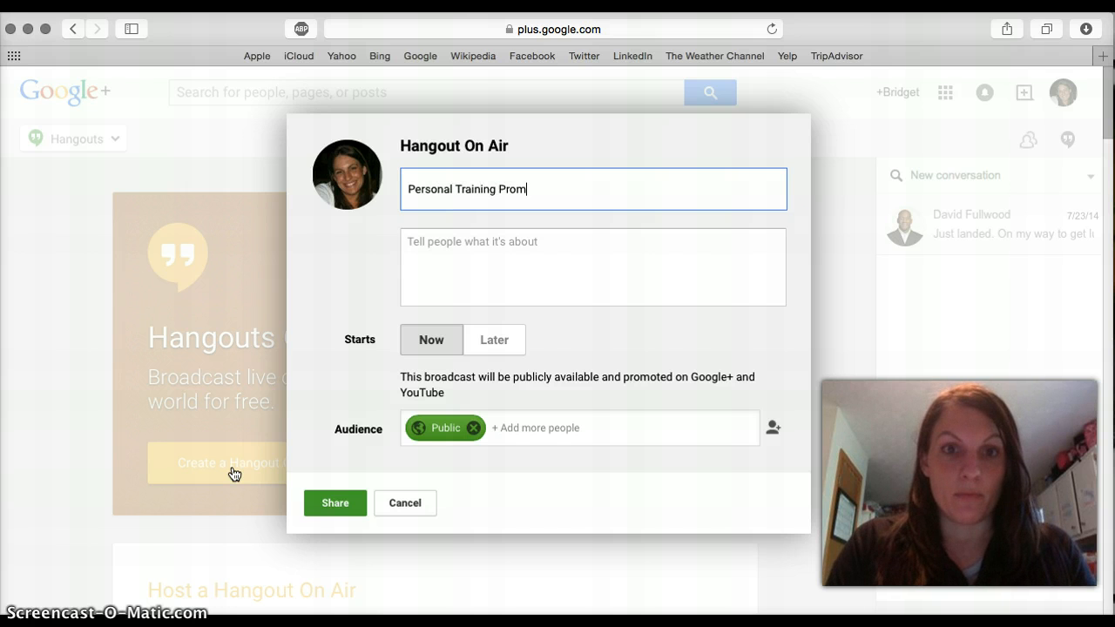
key(BackSpace)
key(BackSpace)
key(BackSpace)
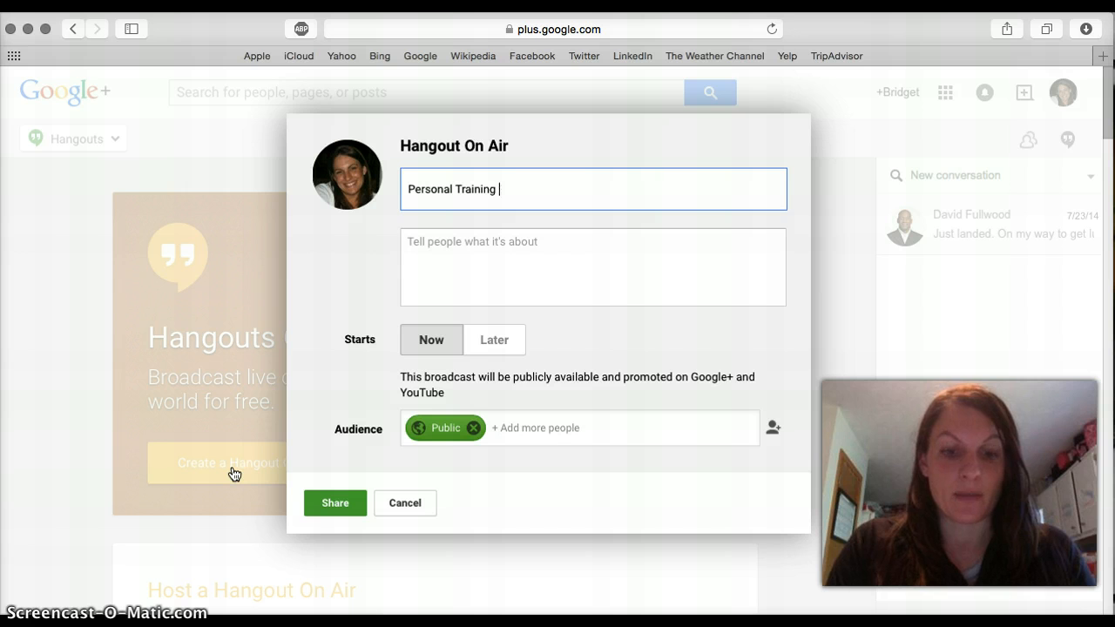
key(BackSpace)
text(usin)
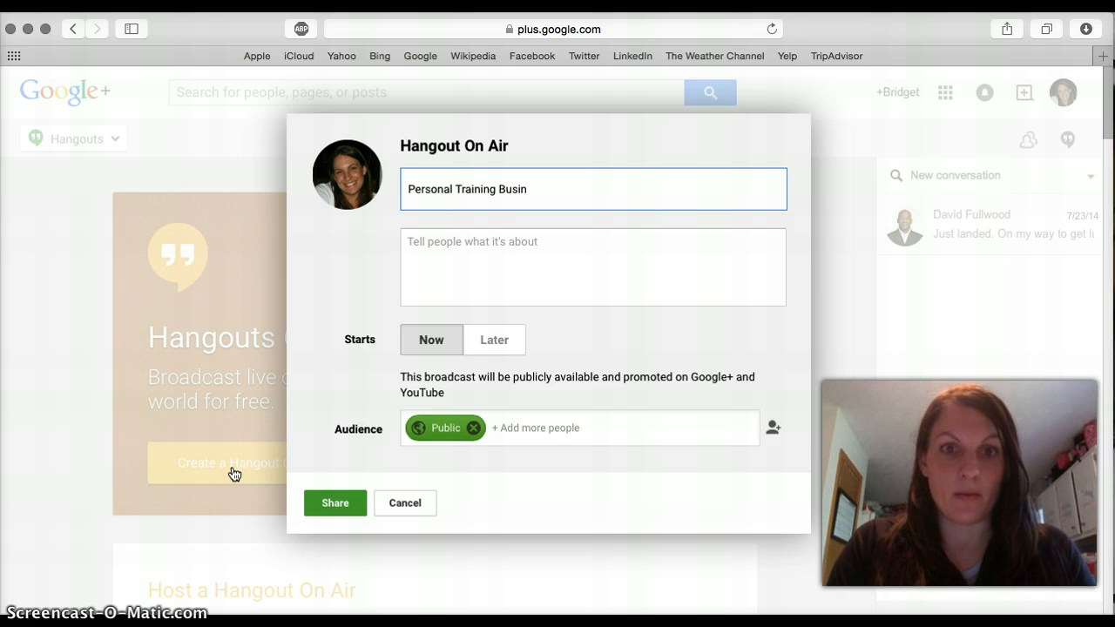
text(ess Prom)
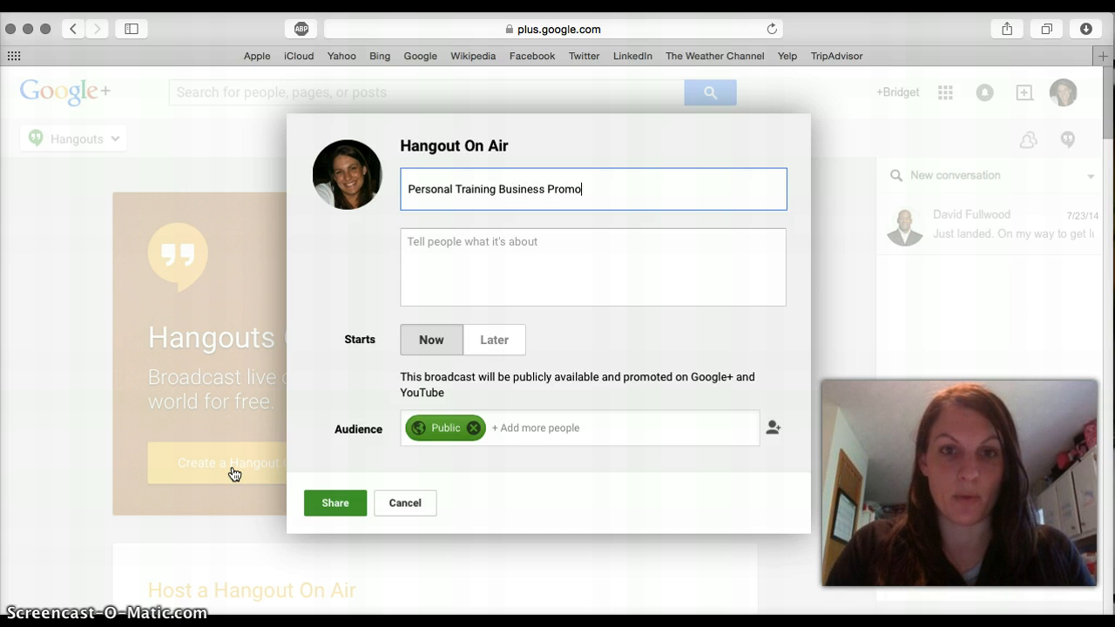
text(o)
text( Web)
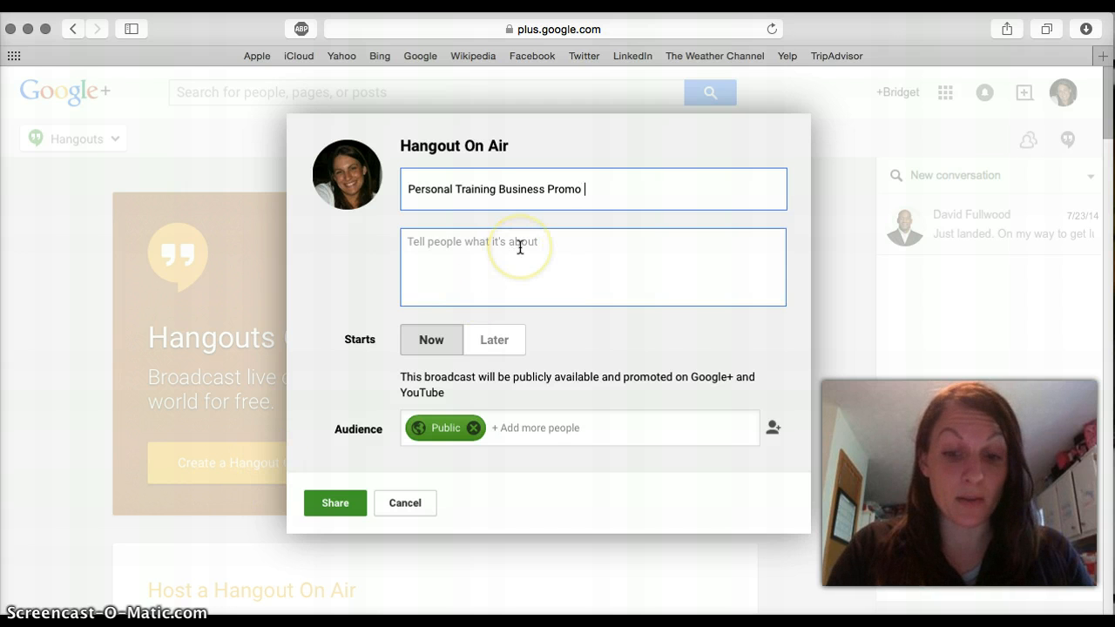
text(inar)
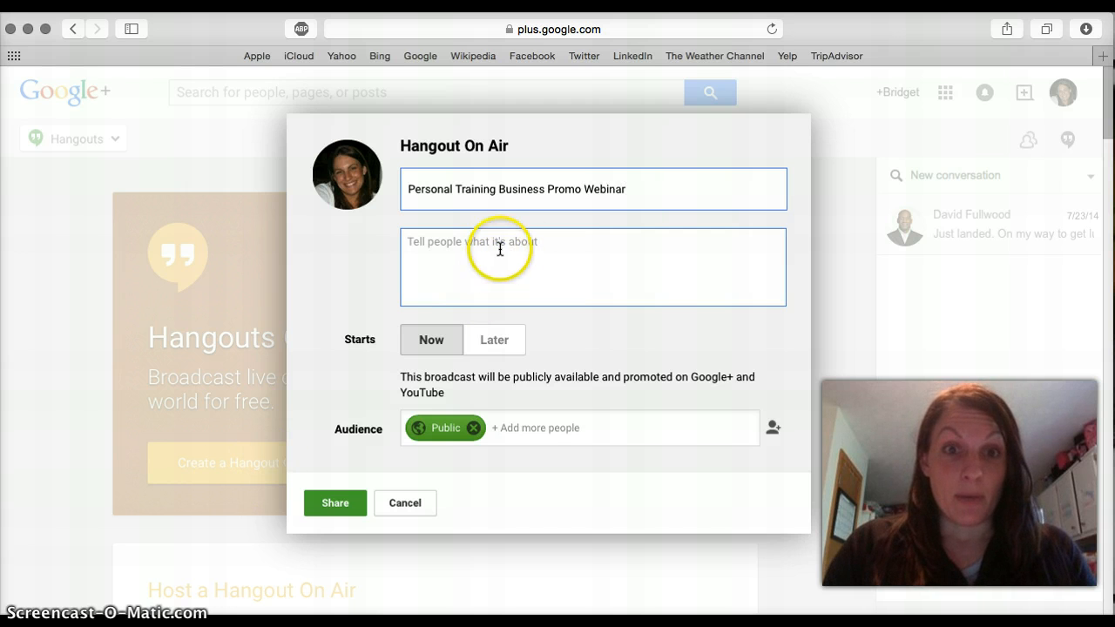
Enter the hangout's description as "This is a webinar promoting our personal training business".
click(499, 249)
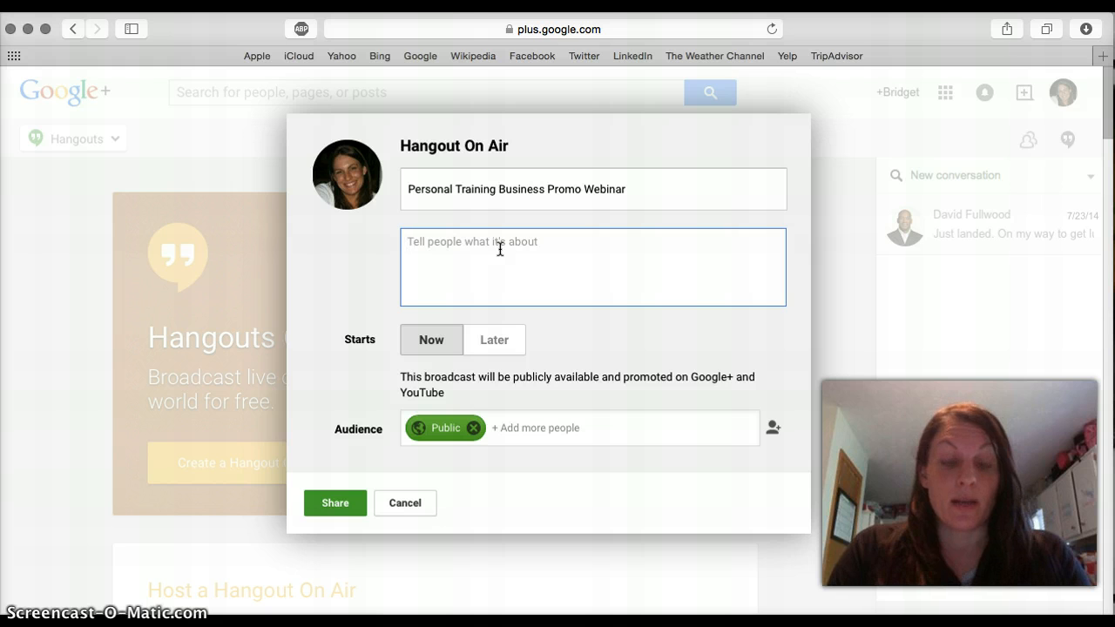
text(This )
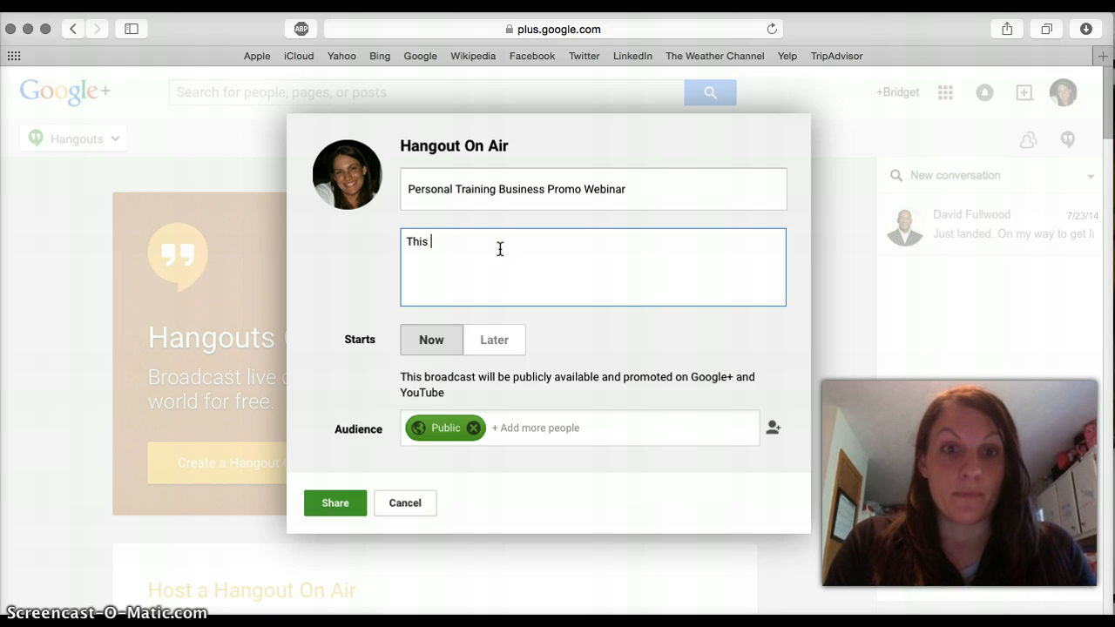
text(is a )
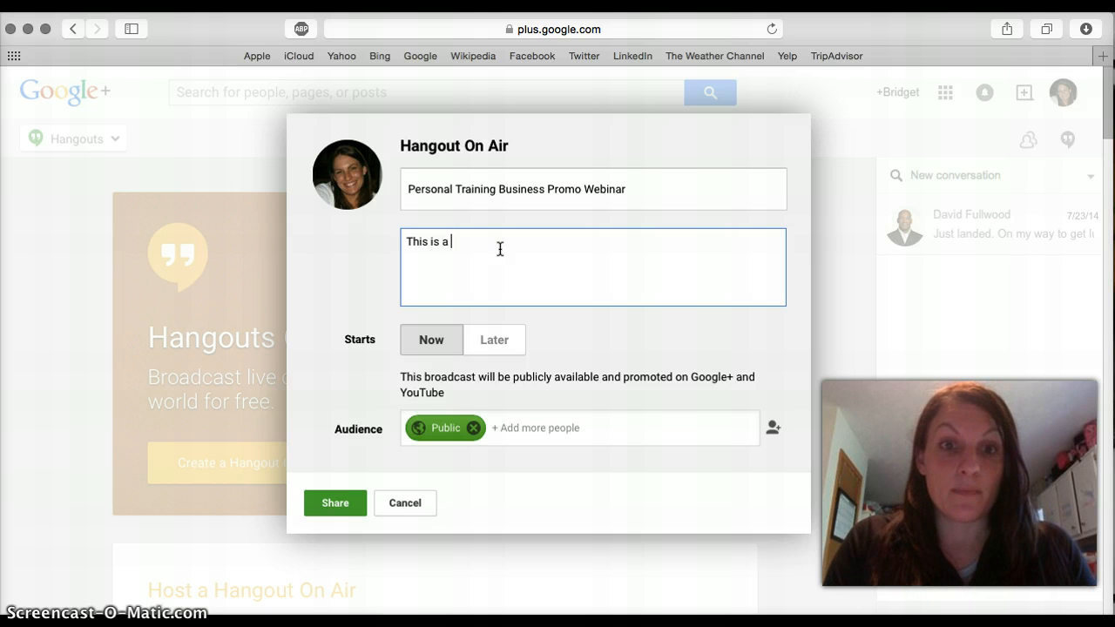
text(webinar pr)
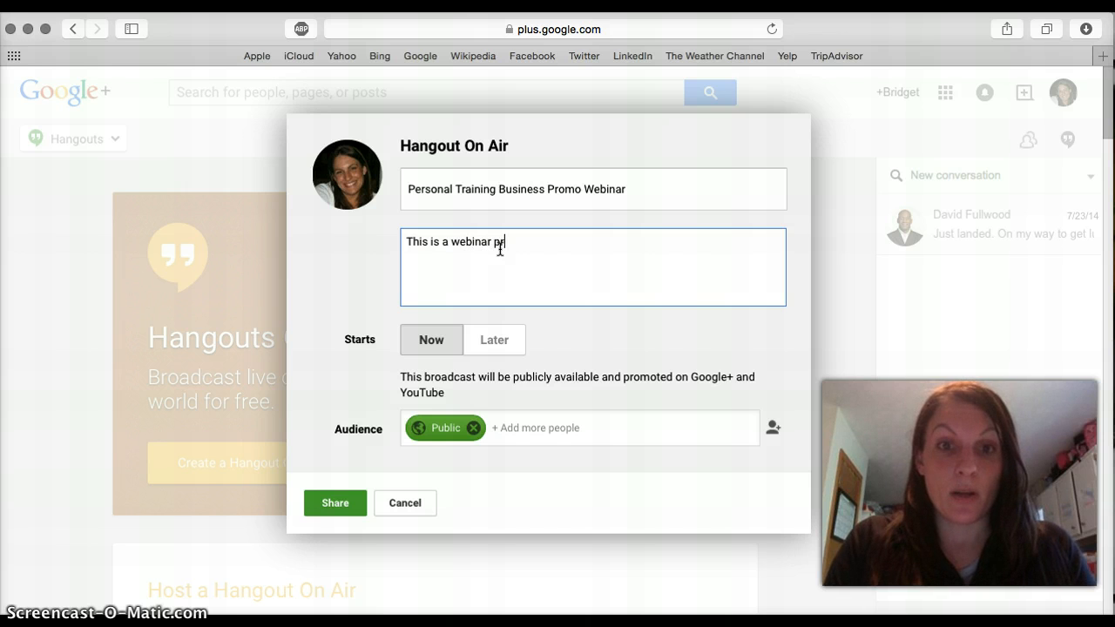
text(omoting ou)
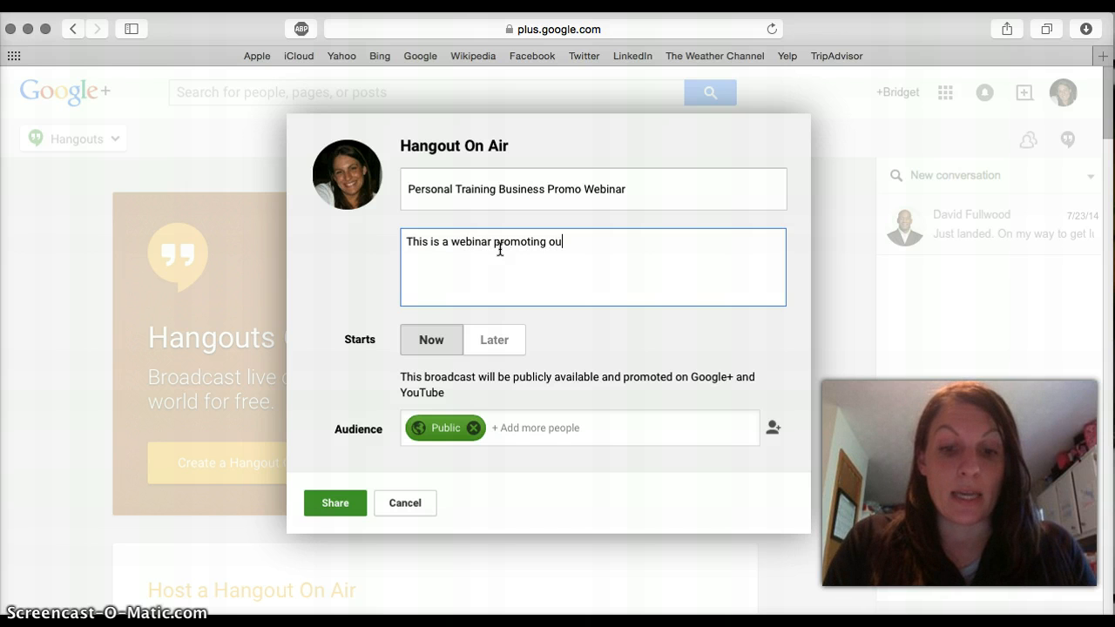
text(r pers)
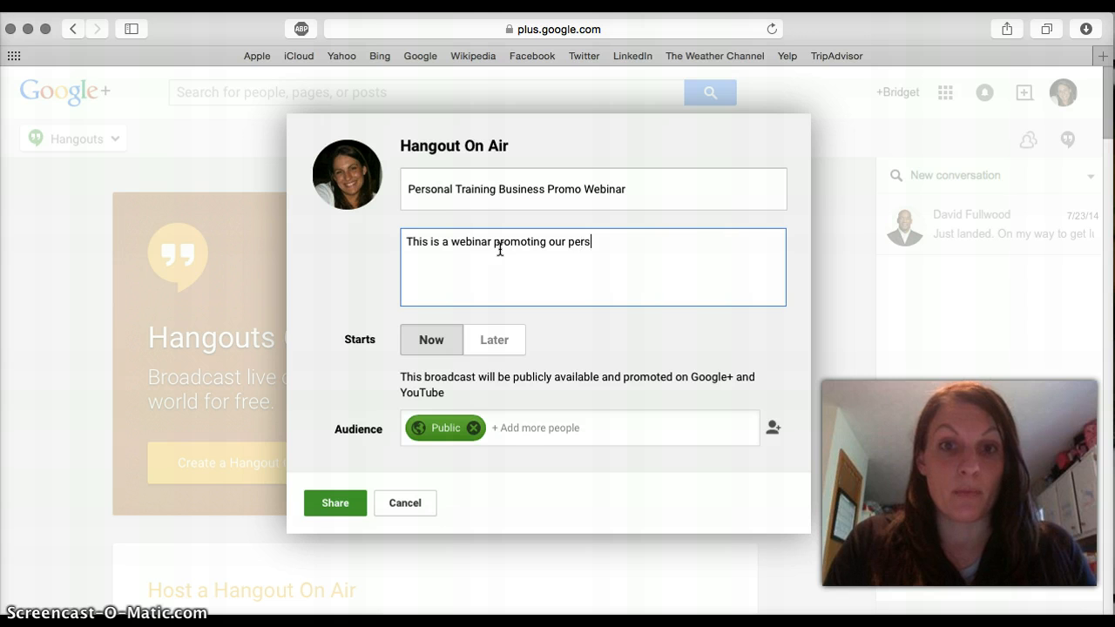
text(onal trai)
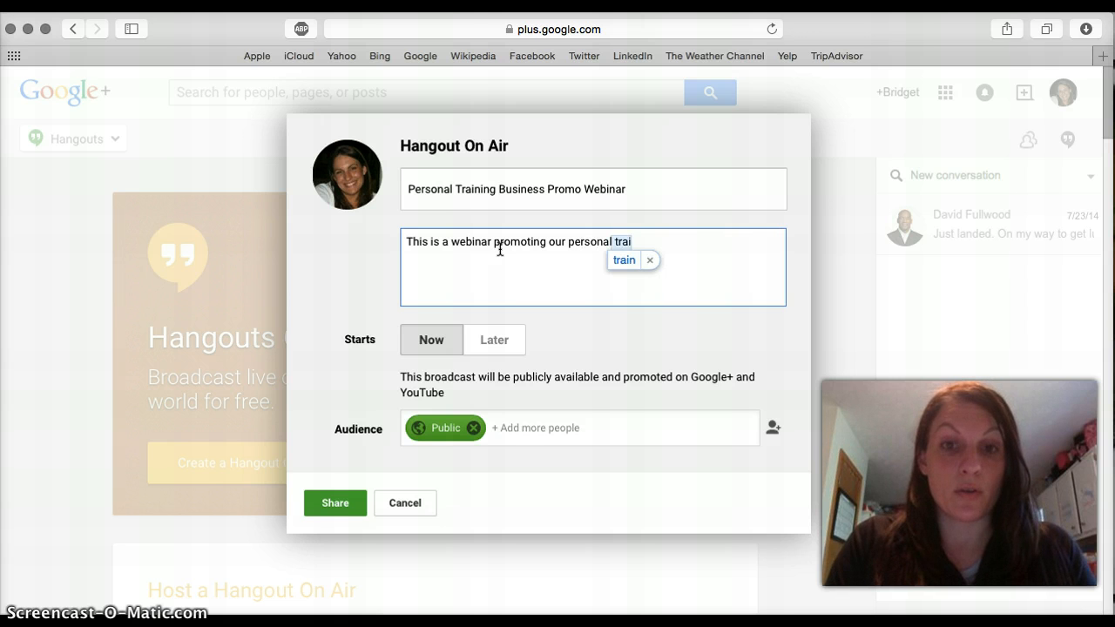
text(ning business)
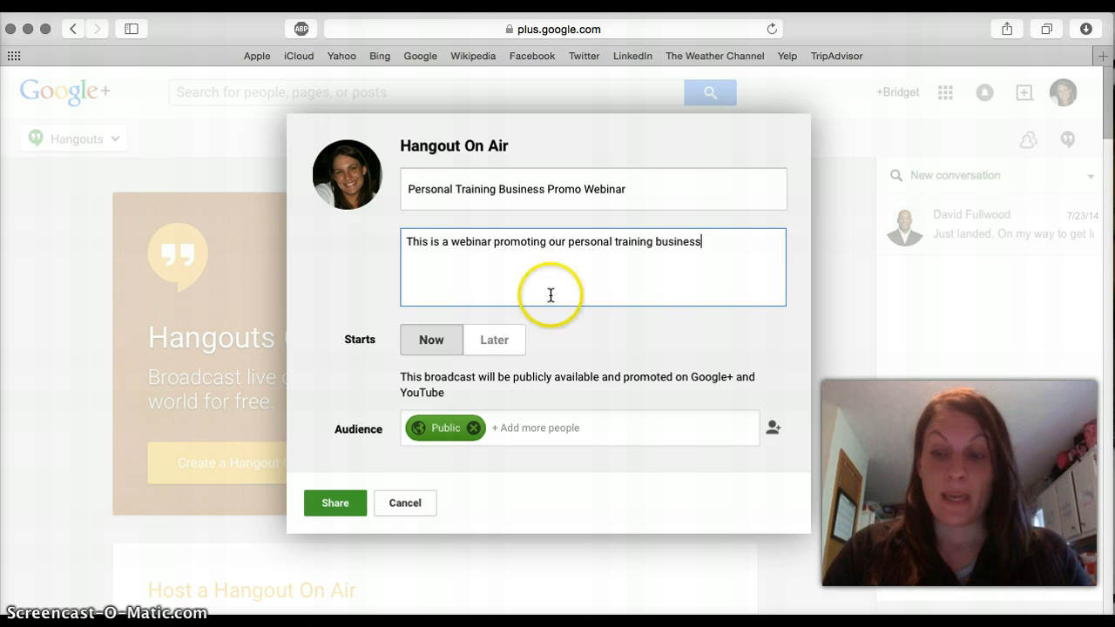
Schedule the hangout with the Later start option for May 30, 2015 at 7:00 PM.
click(422, 347)
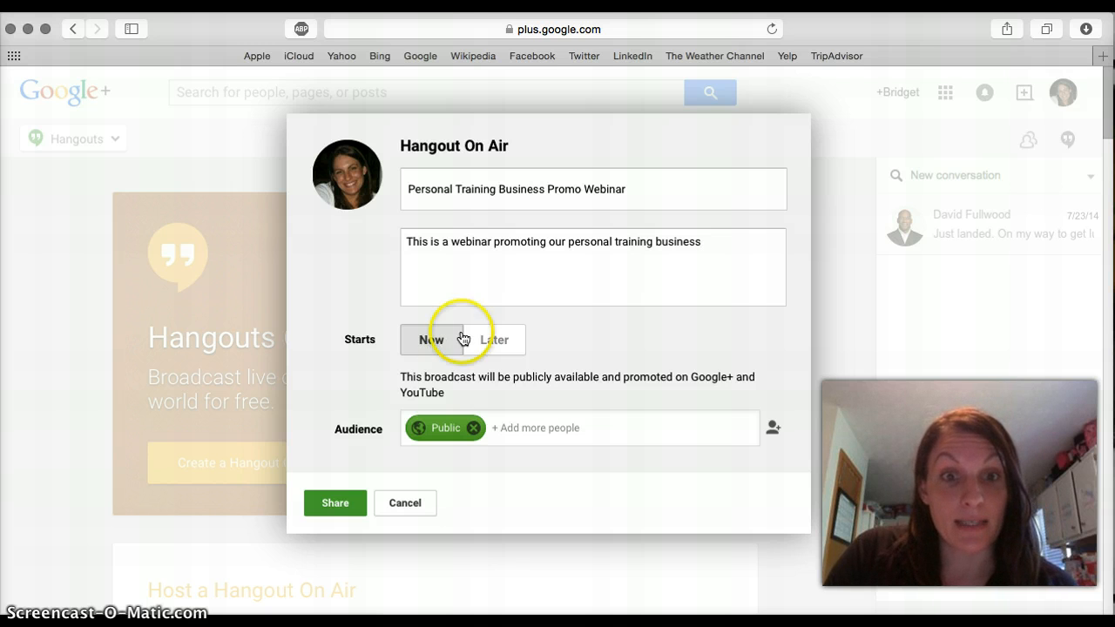
click(497, 340)
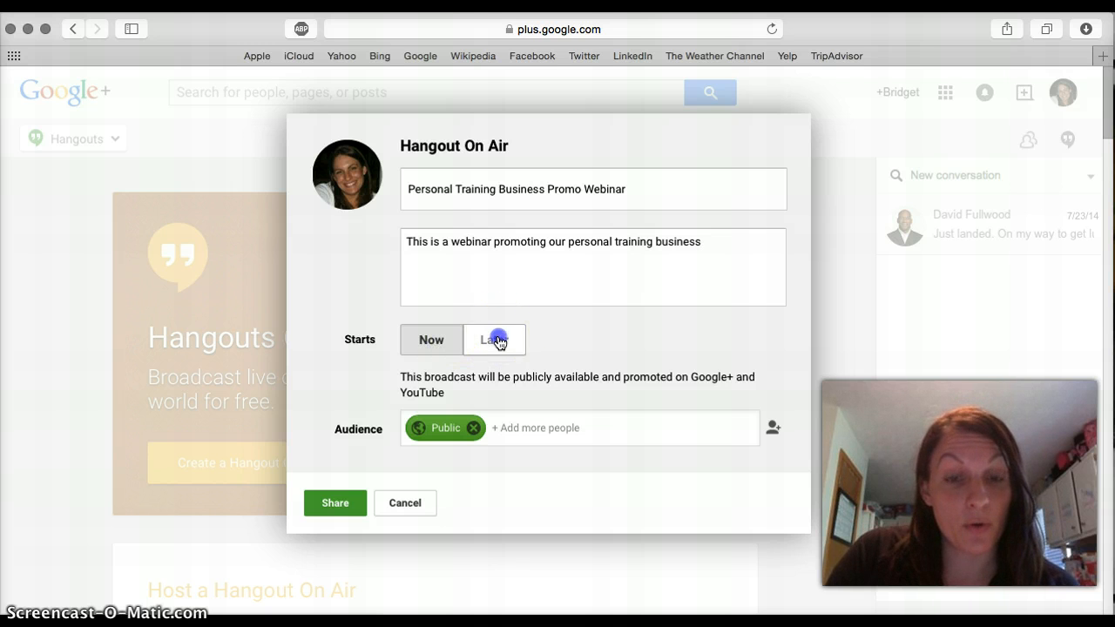
click(514, 370)
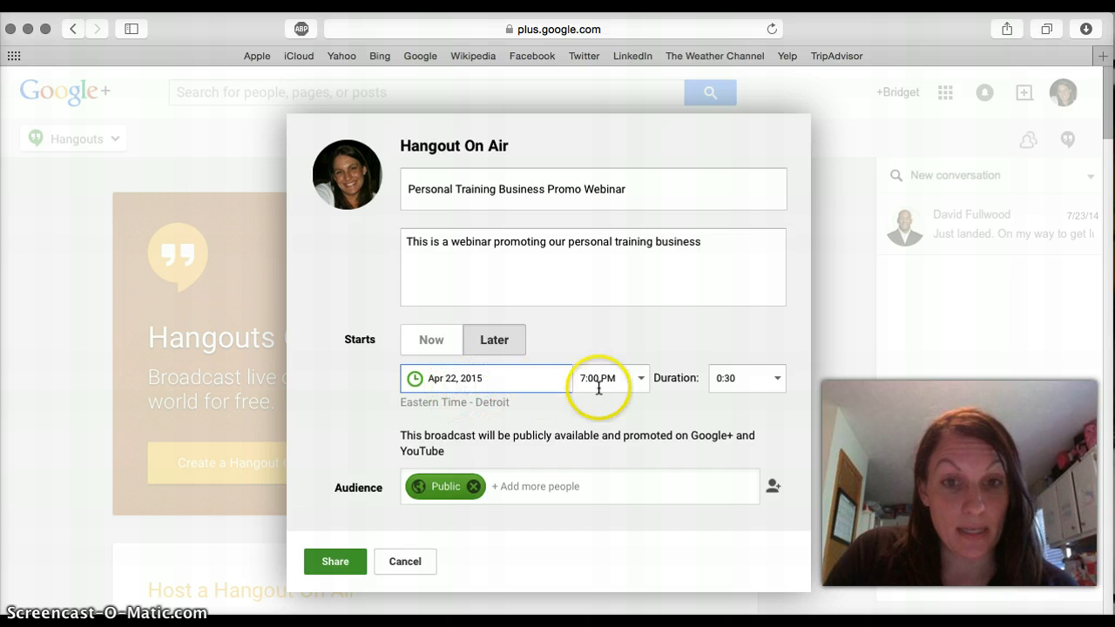
click(725, 381)
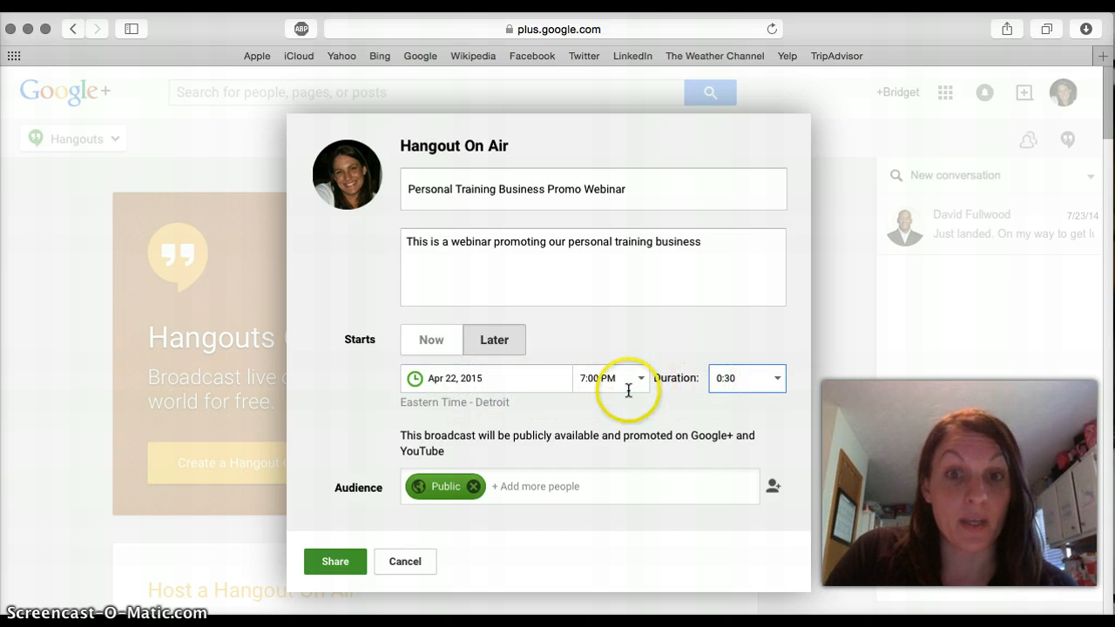
click(545, 387)
click(533, 417)
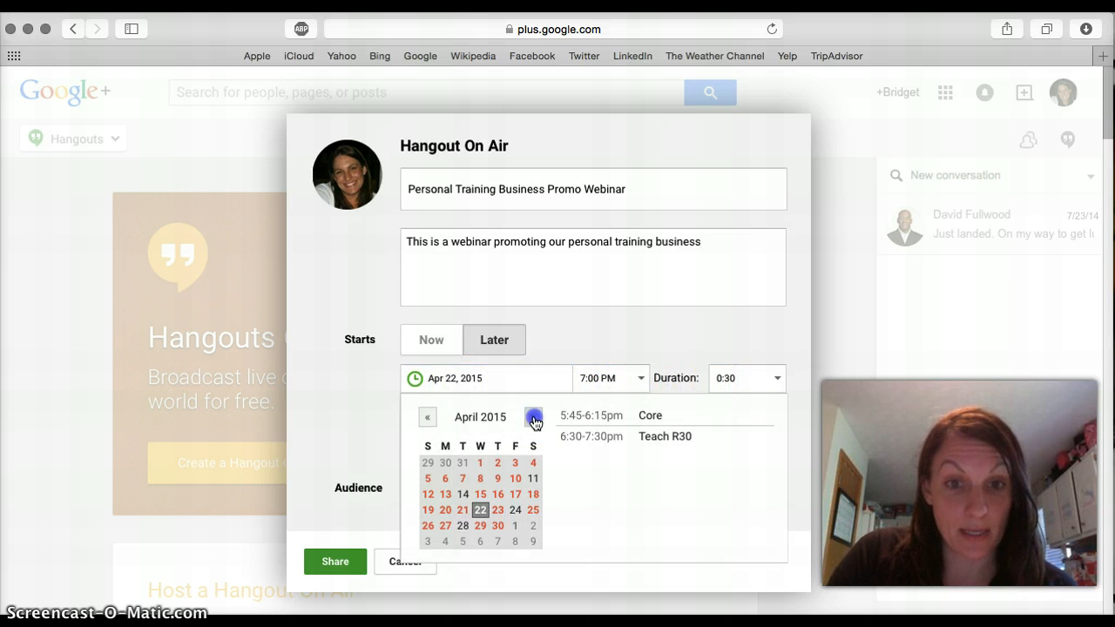
click(533, 525)
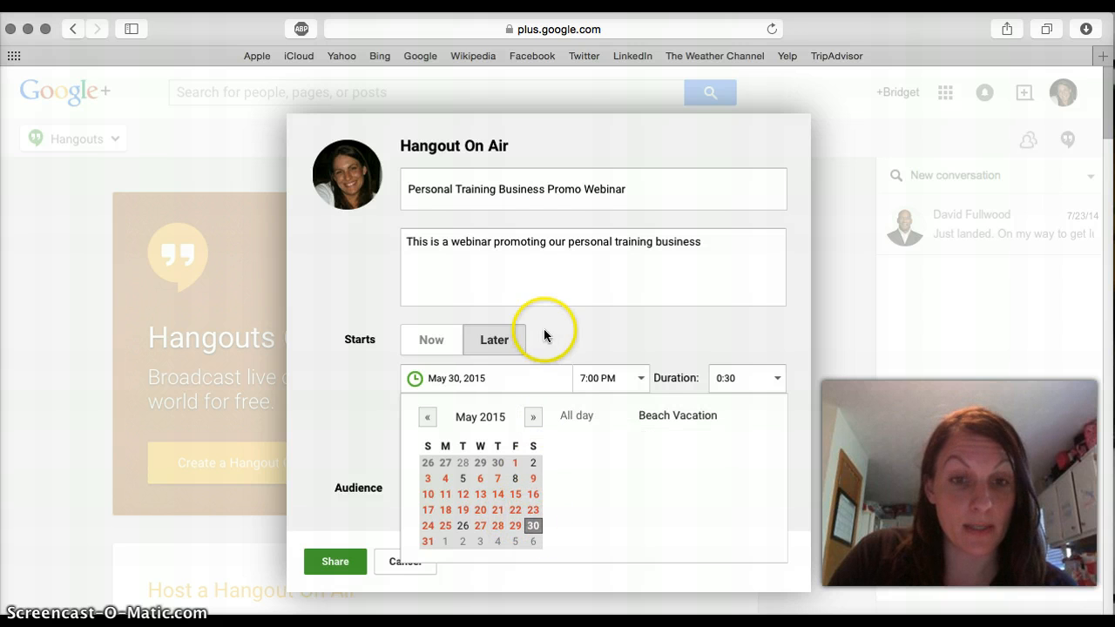
click(628, 378)
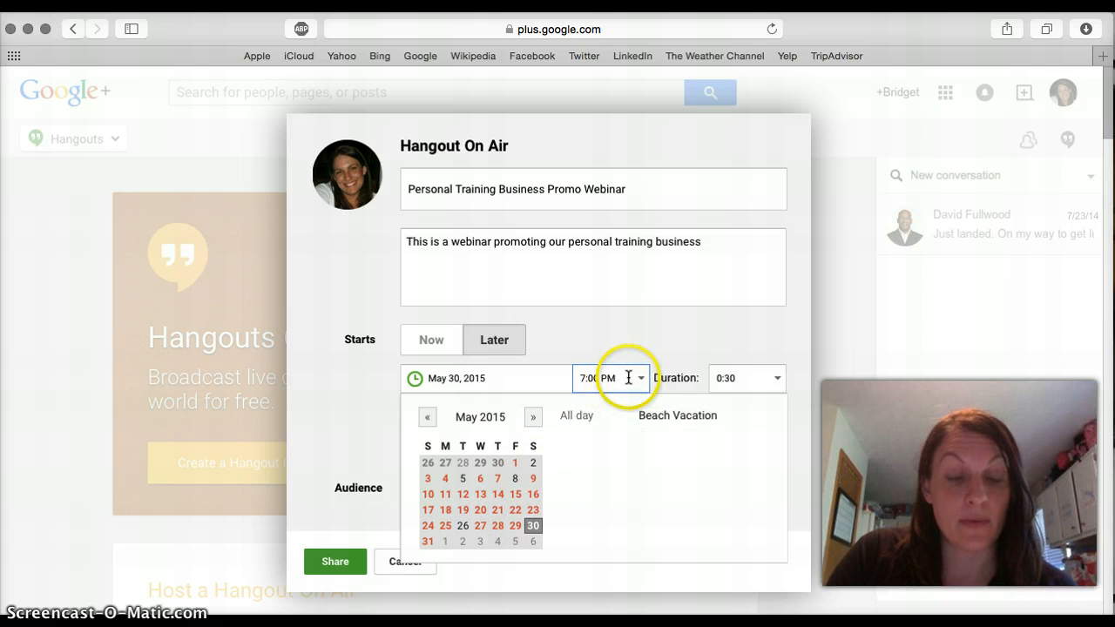
click(639, 378)
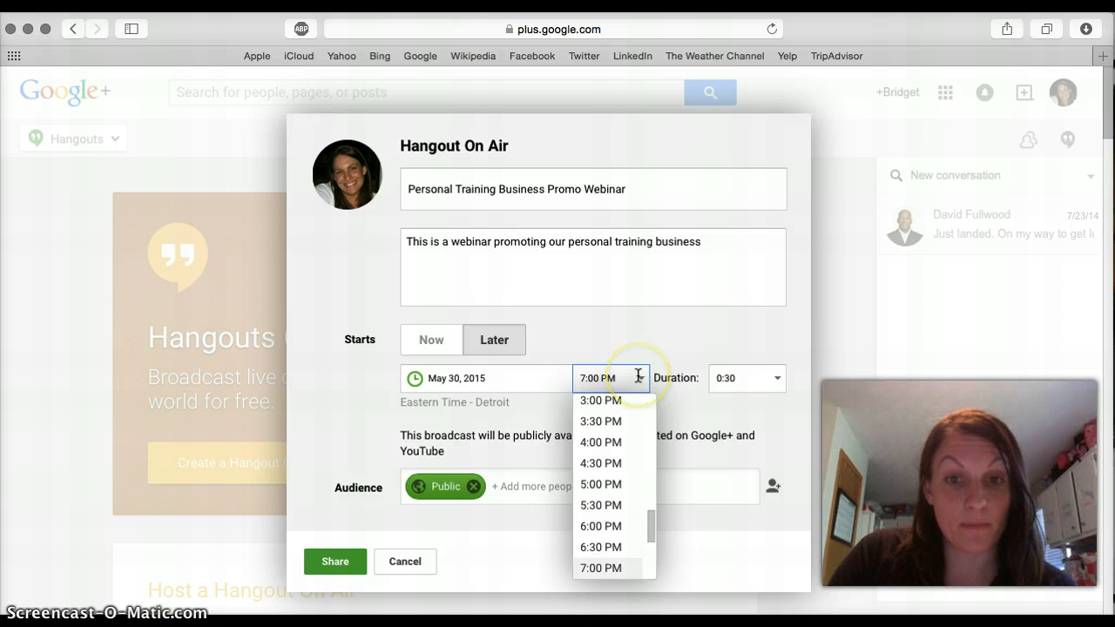
click(638, 378)
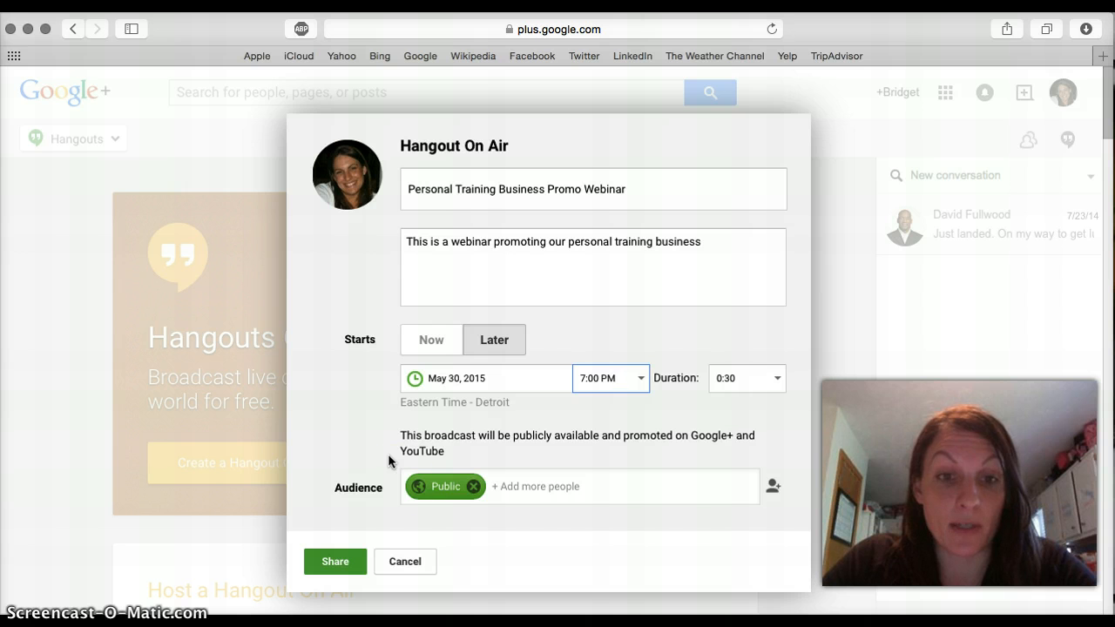
mouse_move(455, 491)
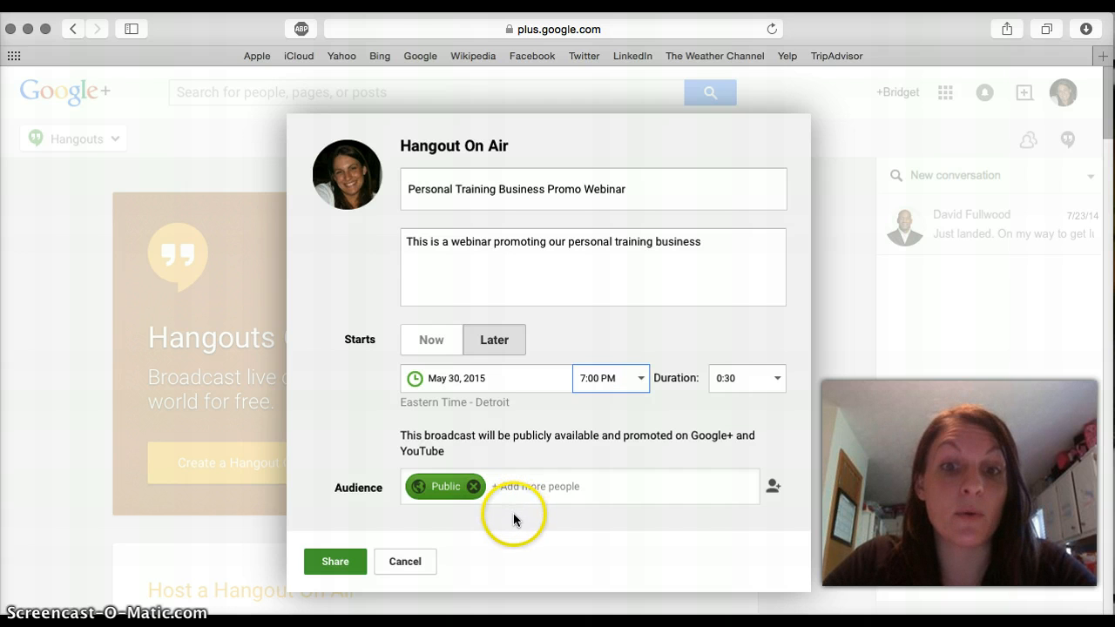
Replace the Public audience with one invited contact and share the Hangout On Air.
click(473, 486)
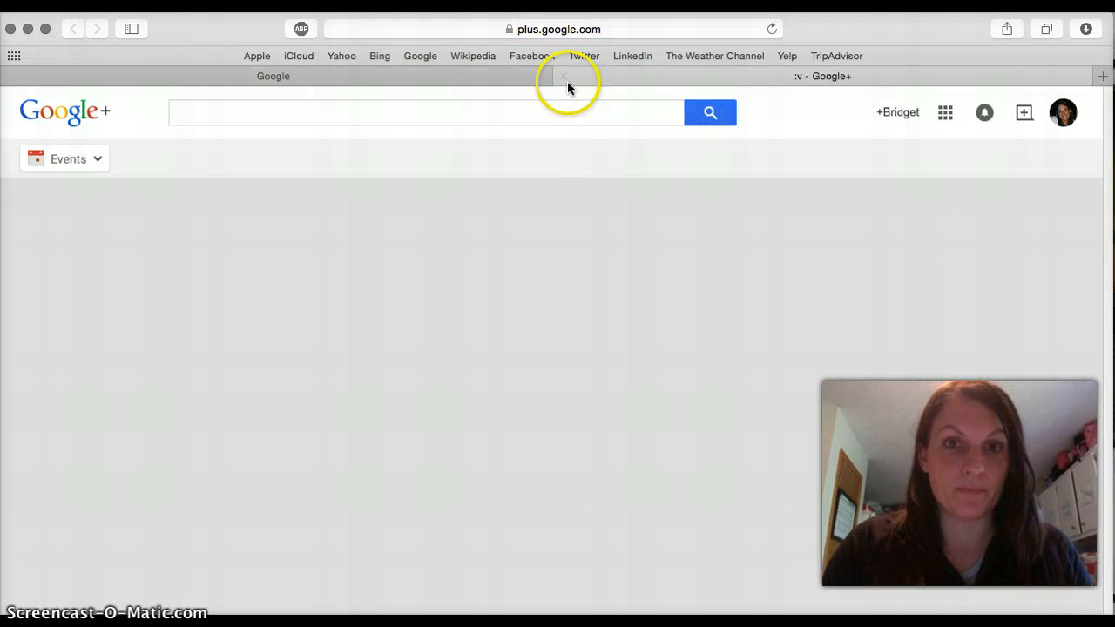
click(564, 77)
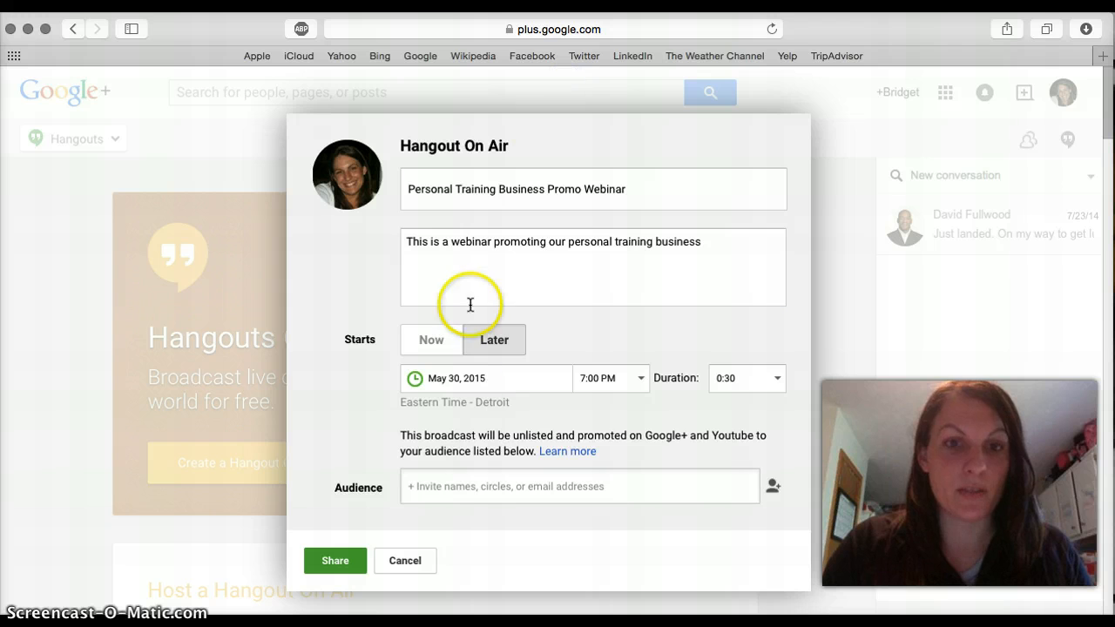
click(448, 477)
text(David)
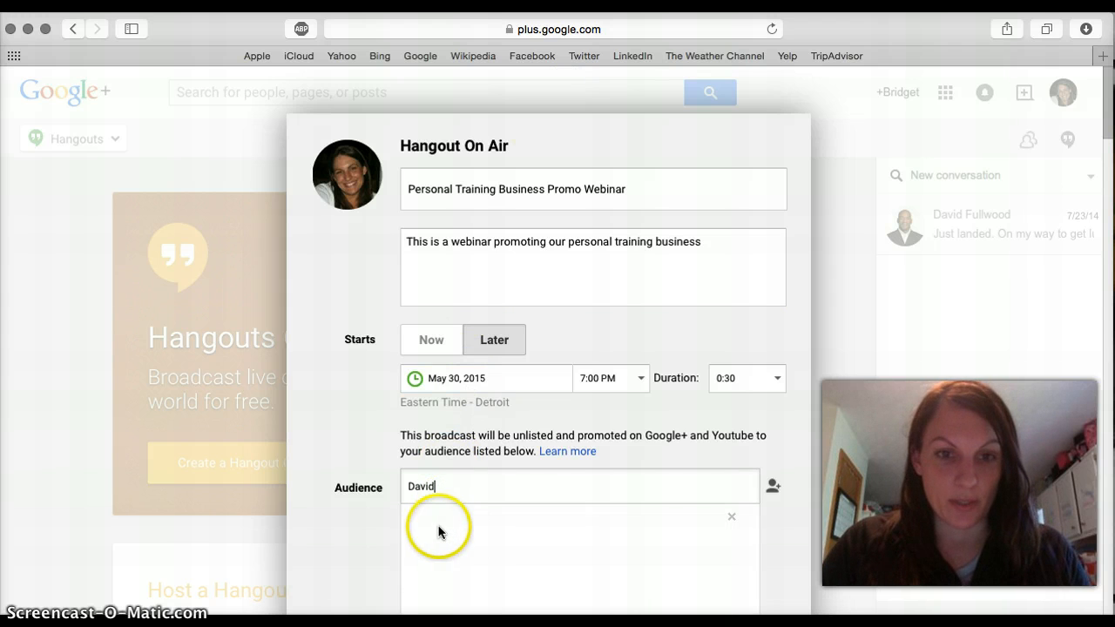
click(481, 532)
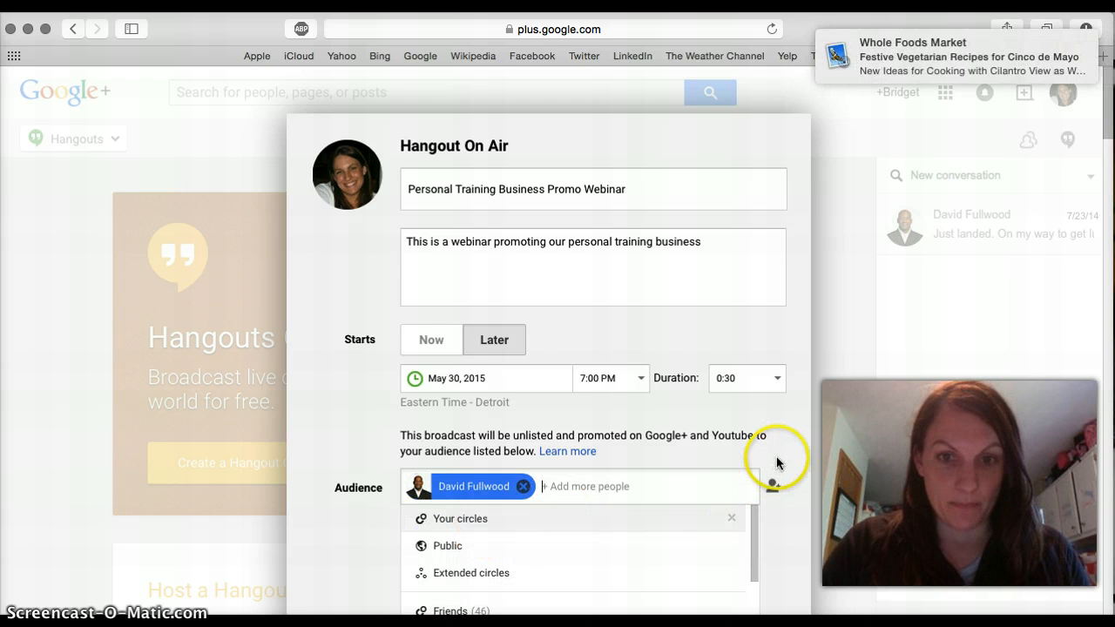
click(776, 456)
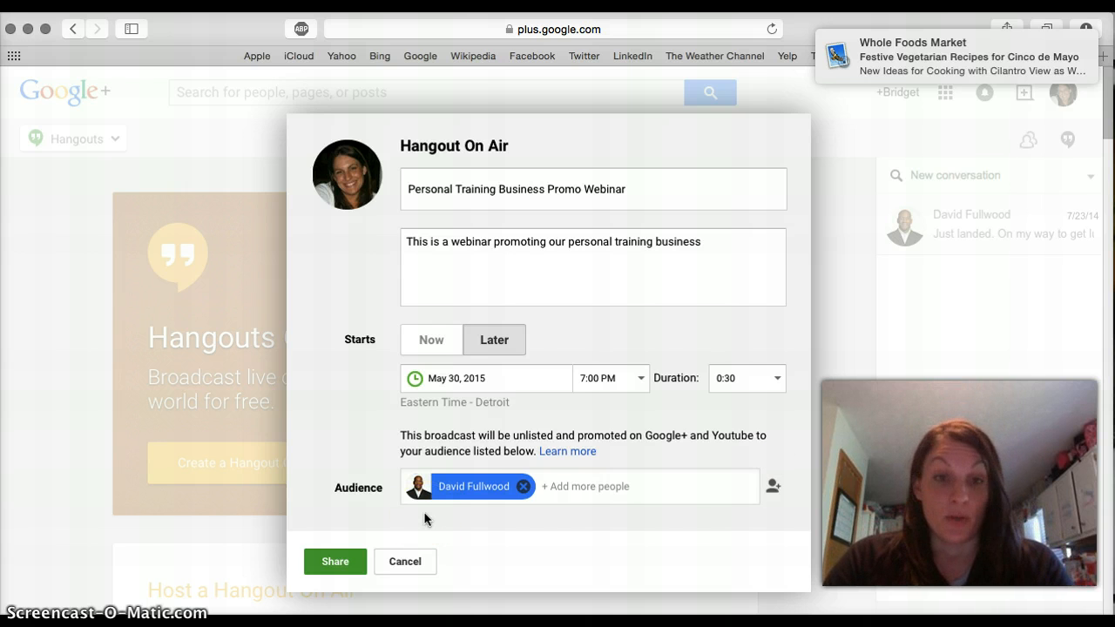
mouse_move(425, 492)
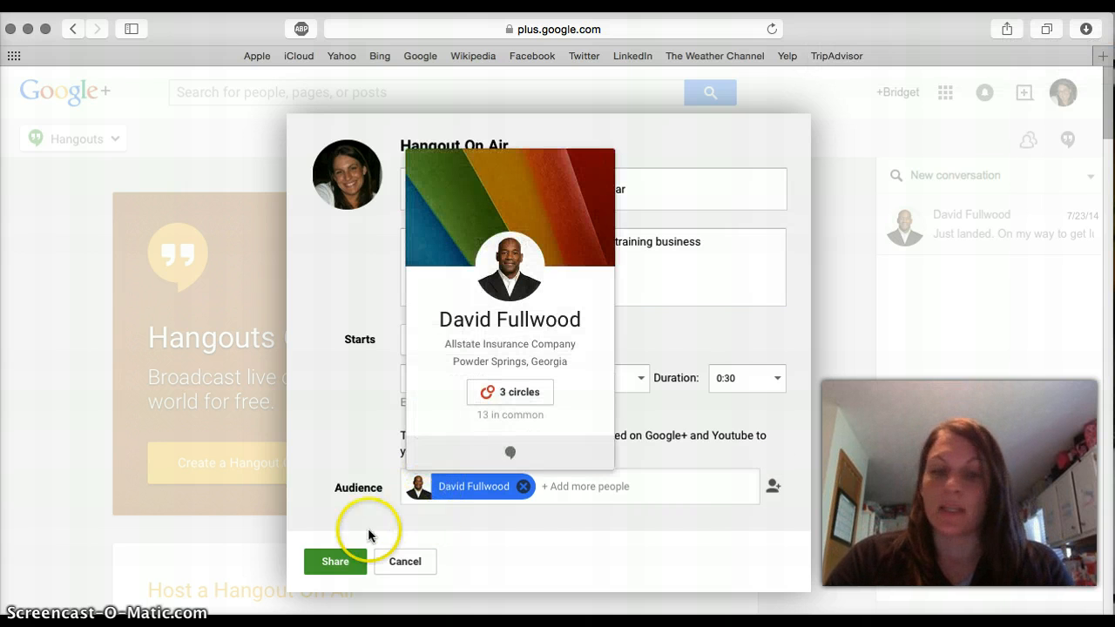
click(336, 564)
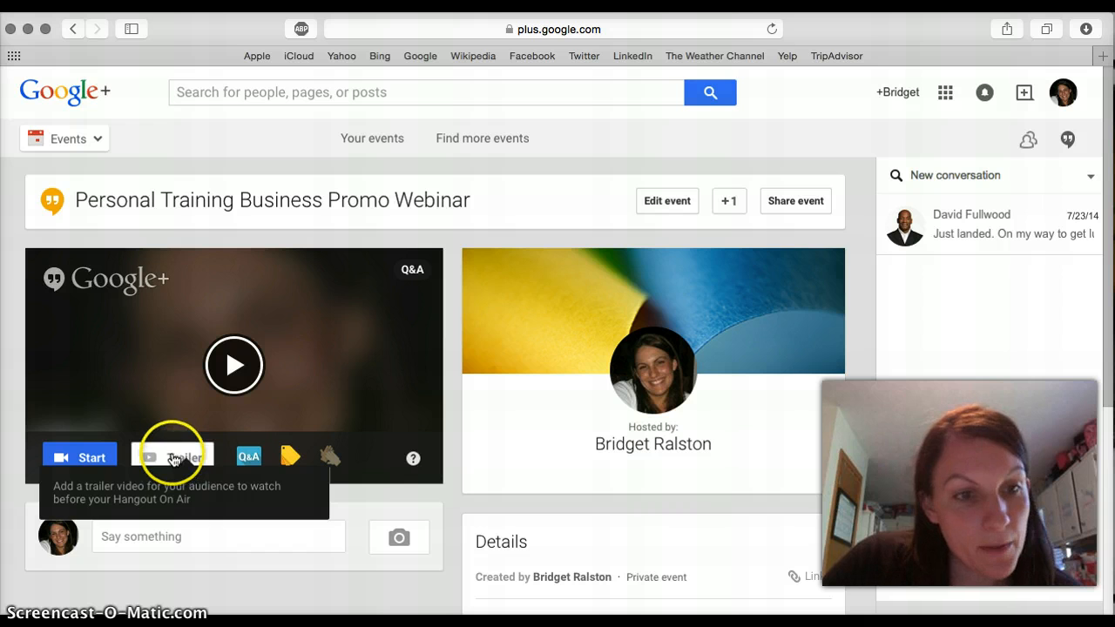
Open the trailer picker and look through its Enter a URL, Your YouTube videos, Your photos and Upload sources.
click(172, 458)
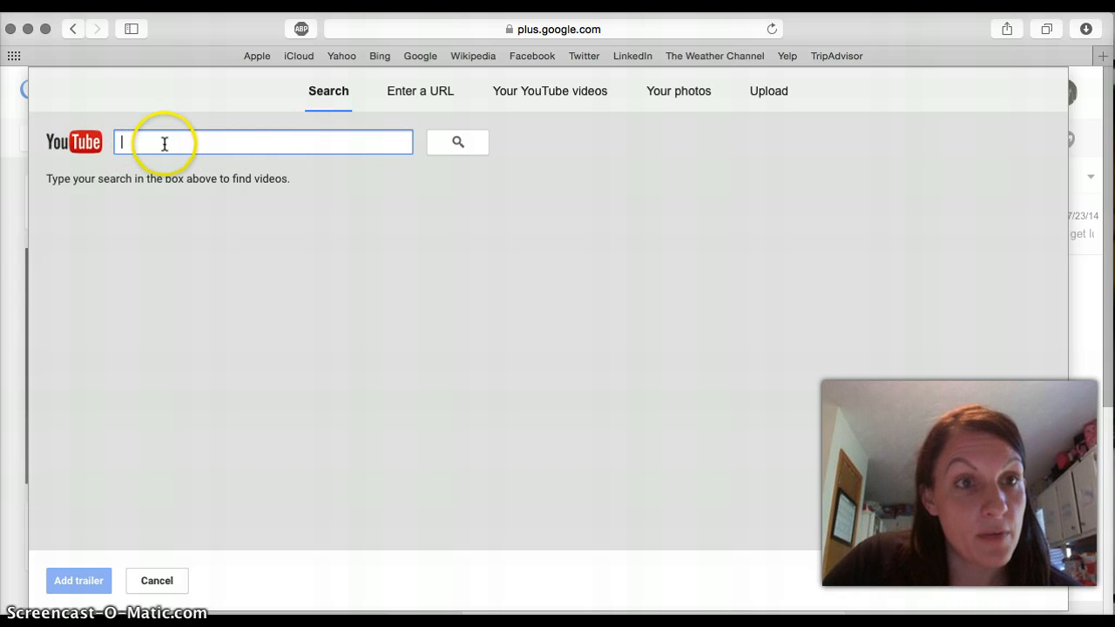
click(417, 98)
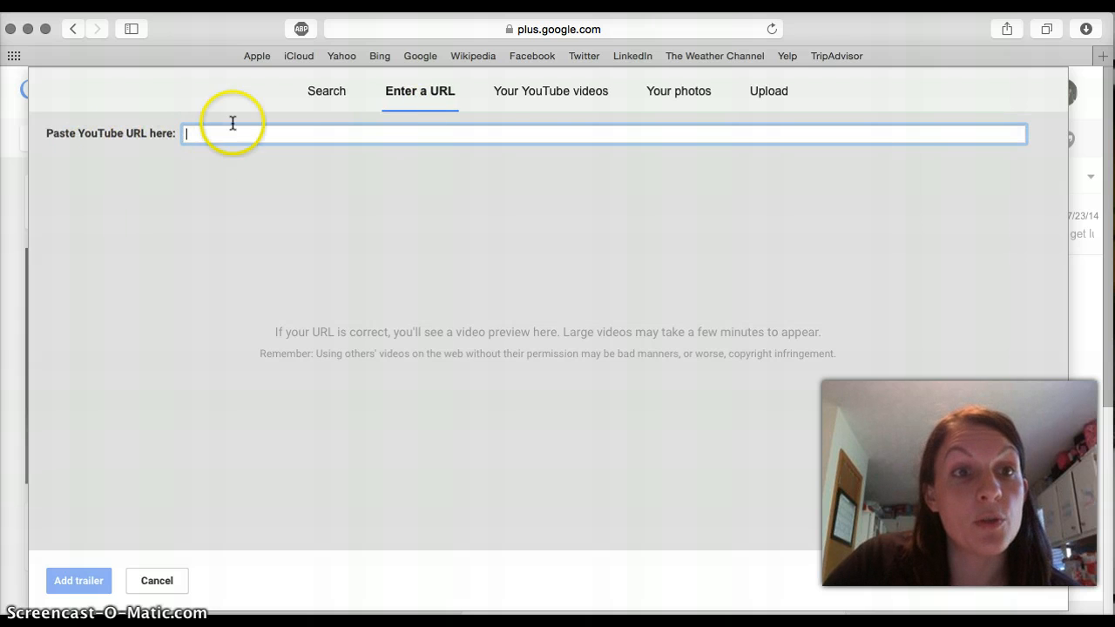
click(560, 97)
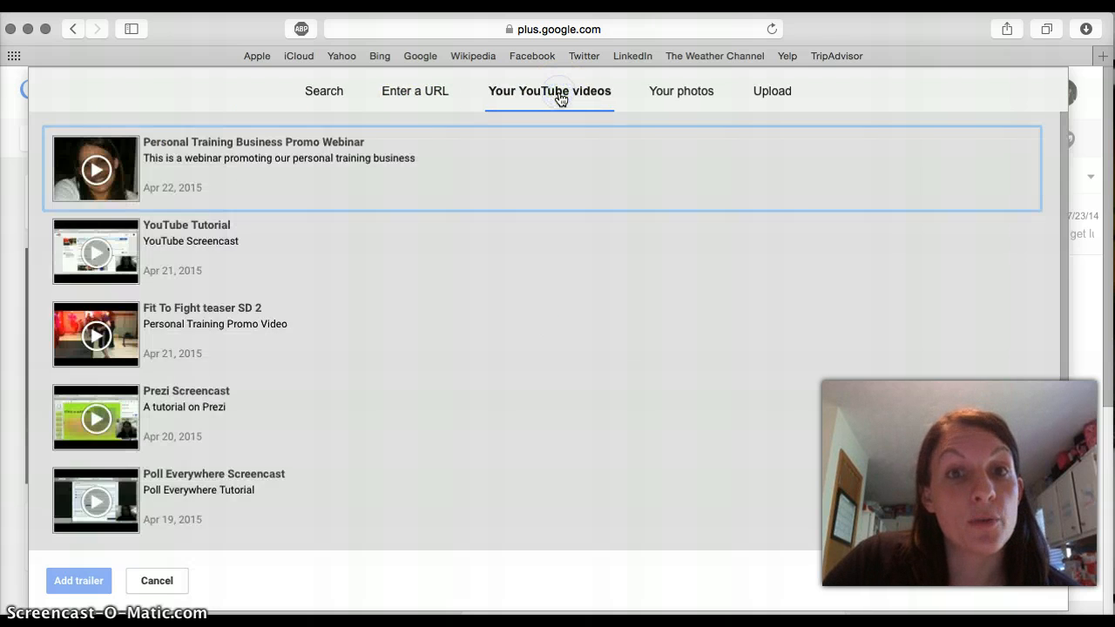
click(696, 95)
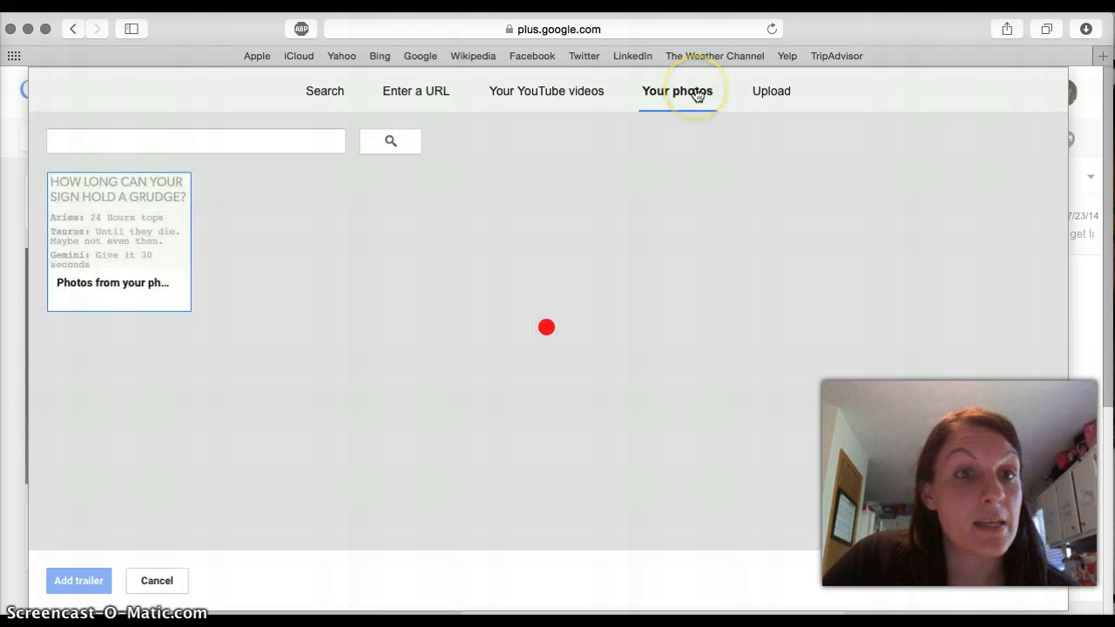
click(788, 91)
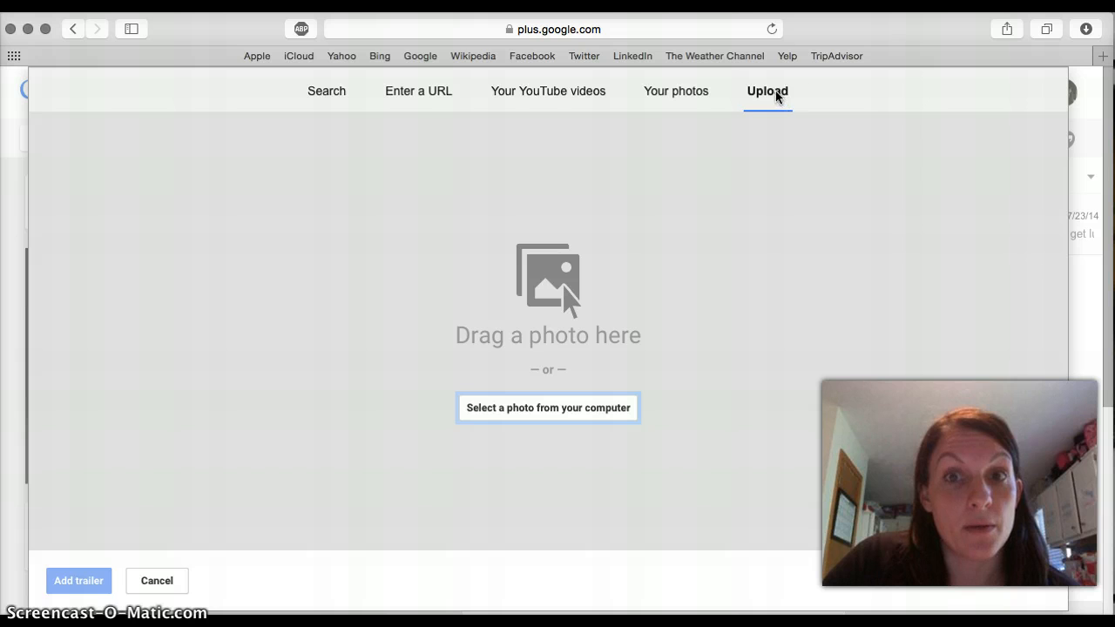
click(594, 103)
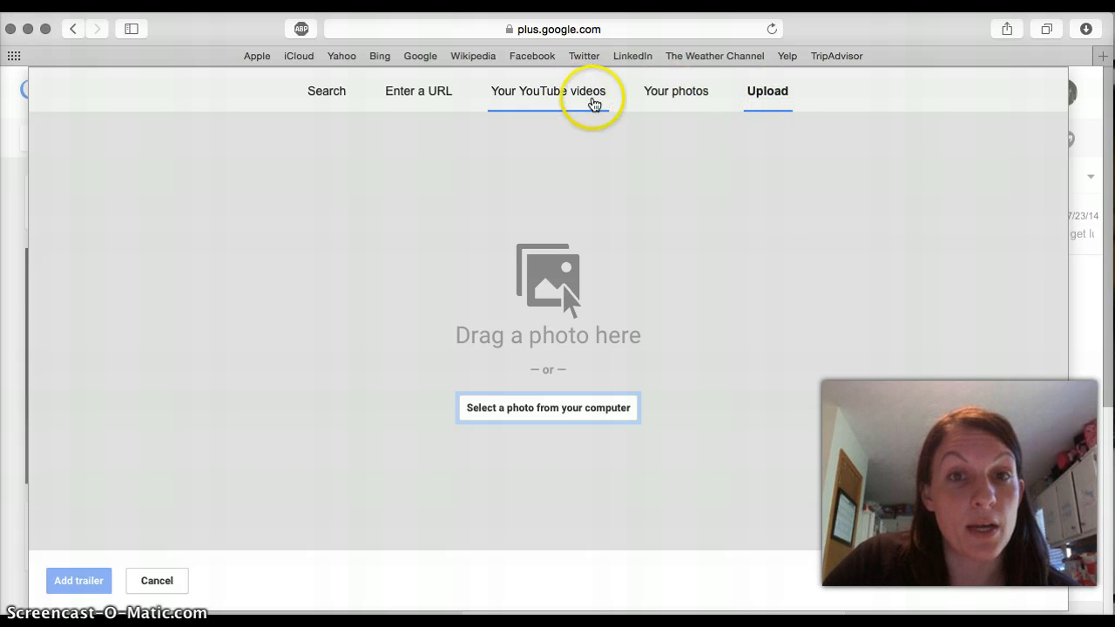
click(716, 100)
Add "Fit To Fight teaser SD 2" from the account's own YouTube videos as the hangout's trailer.
click(562, 100)
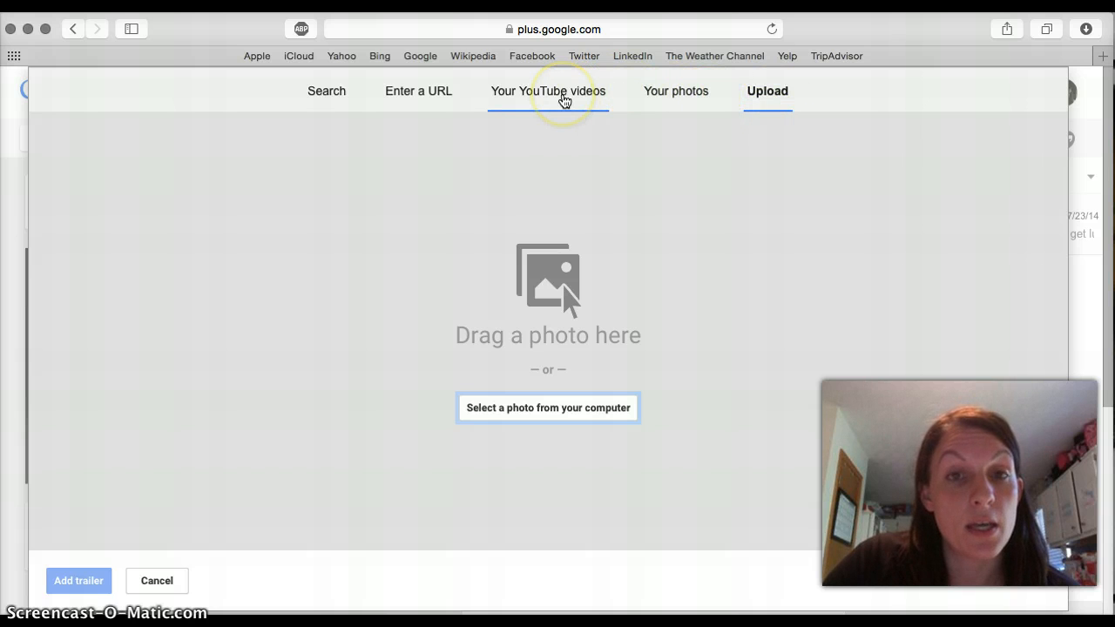
click(563, 100)
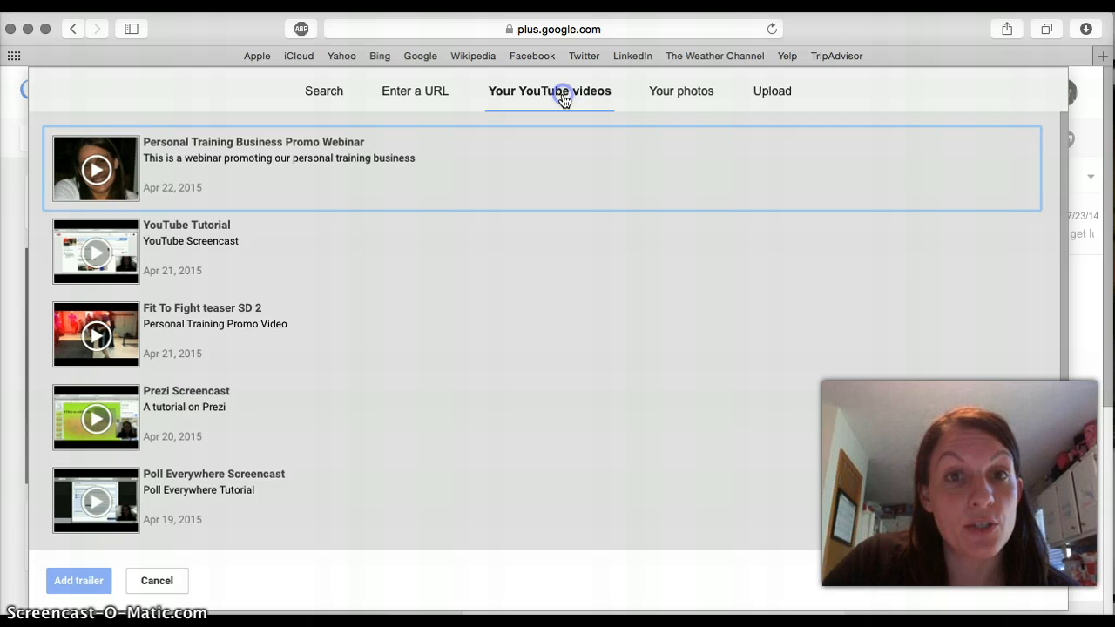
click(97, 349)
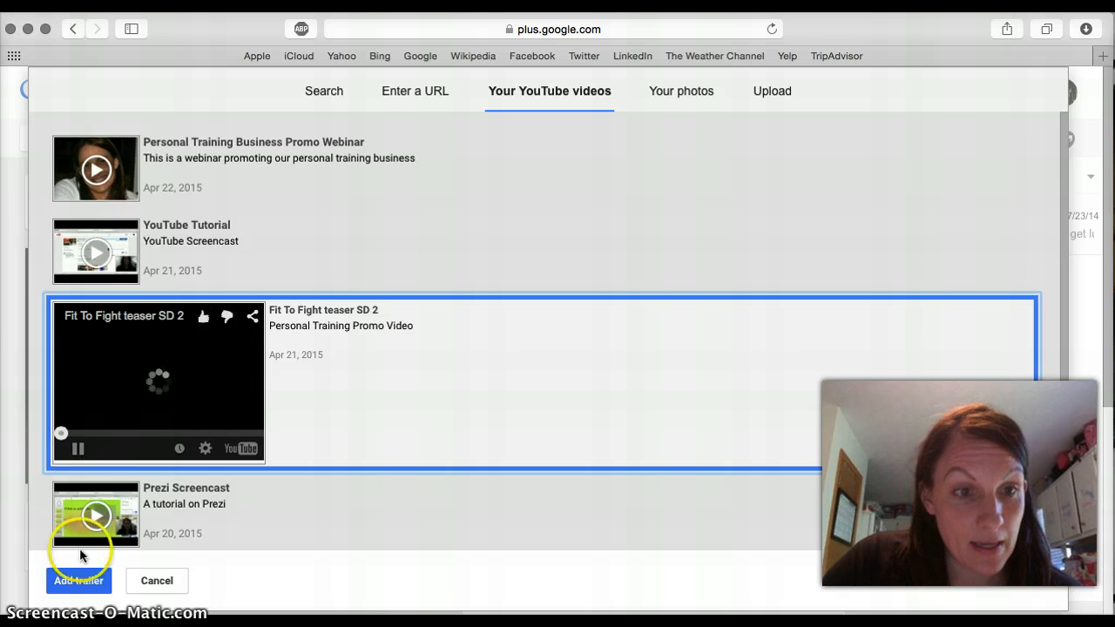
click(76, 581)
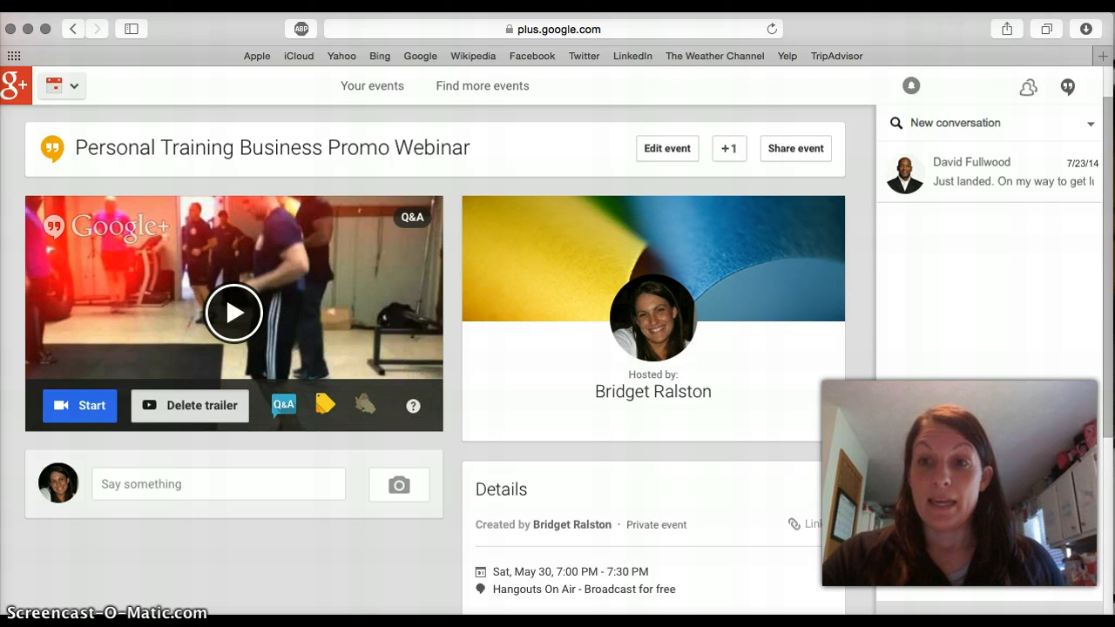
Examine the event's details and its list of watching and not-responded viewers.
drag(1108, 288, 1109, 406)
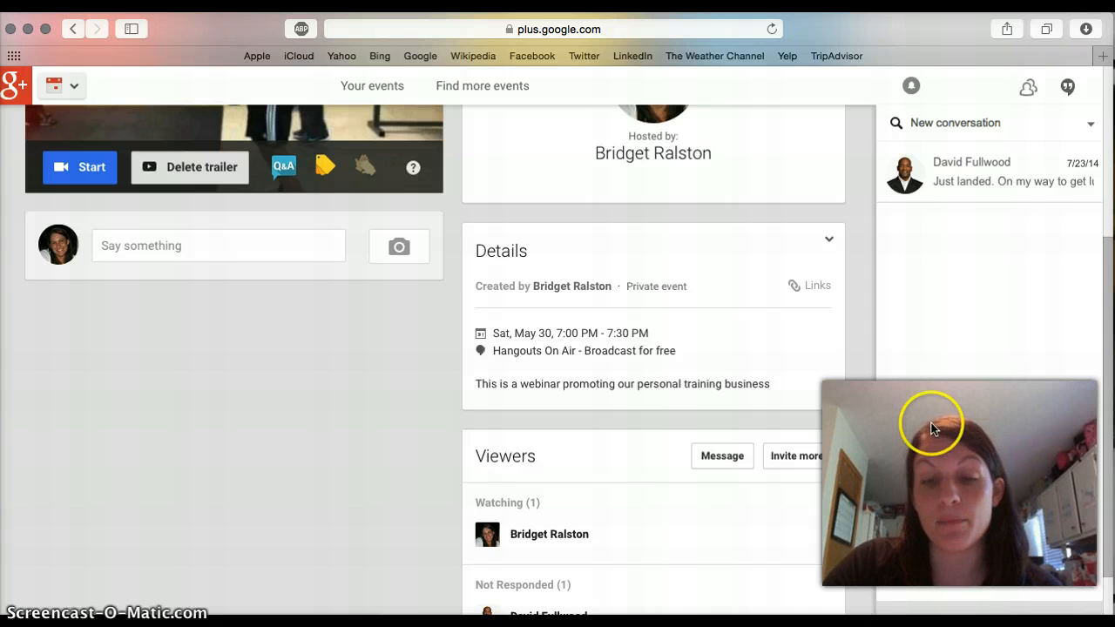
drag(1110, 279, 1107, 348)
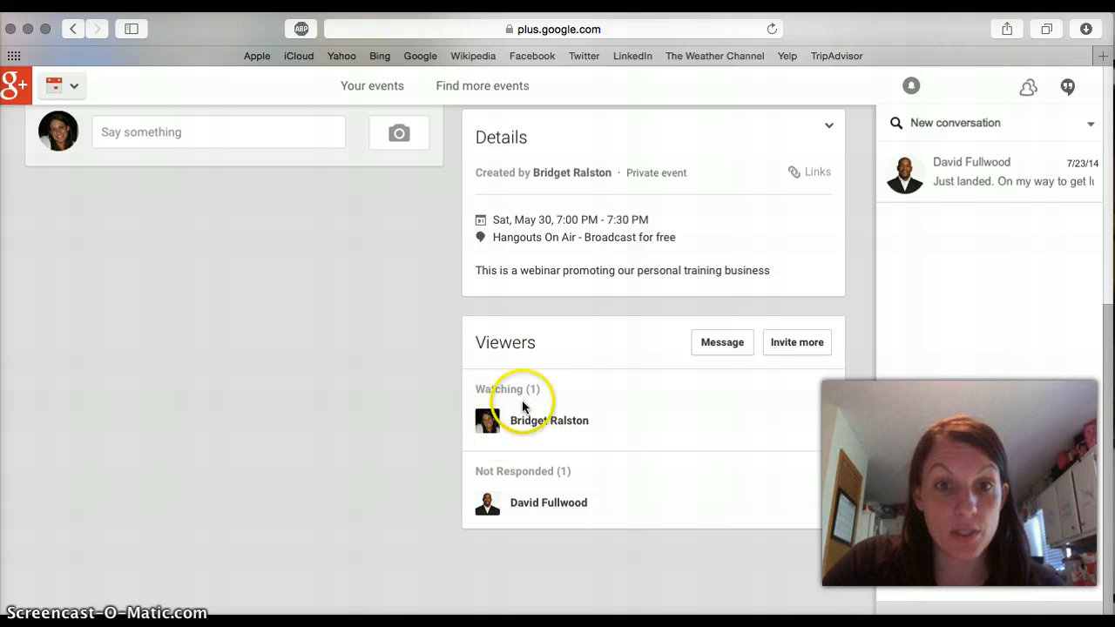
mouse_move(520, 503)
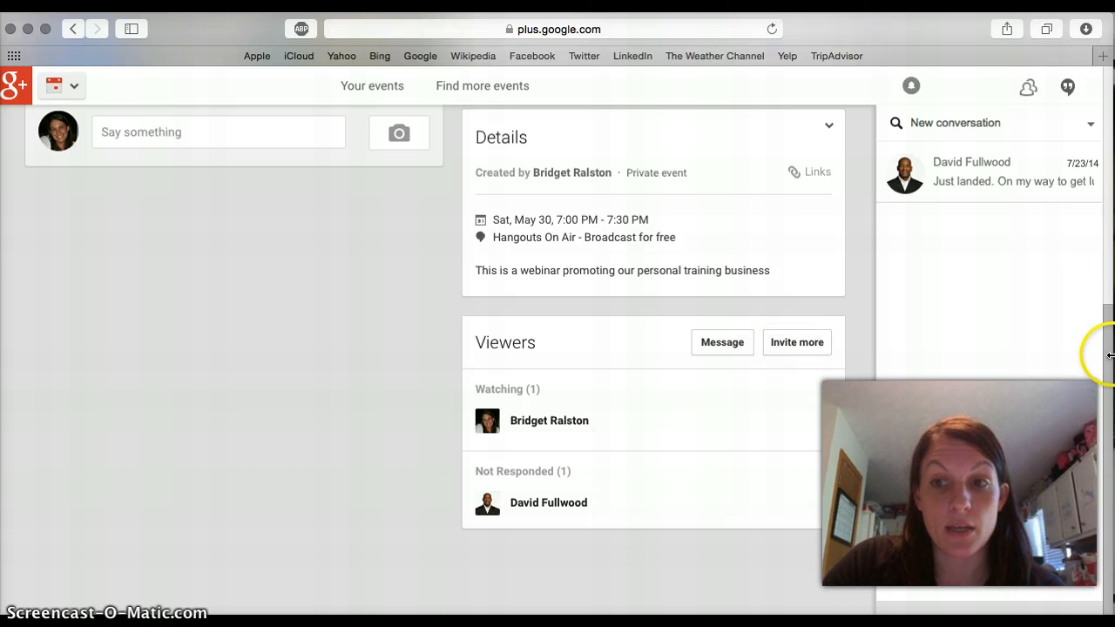
drag(1107, 348, 1110, 261)
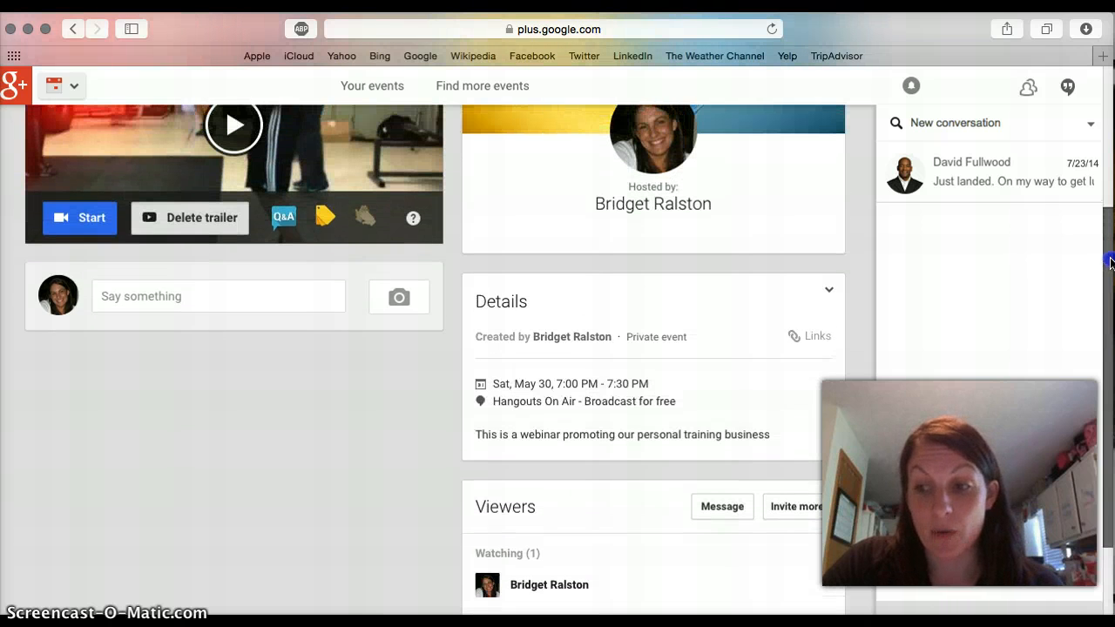
View the event's page, YouTube and video embed links, and the guest permission and management options in its details.
click(819, 339)
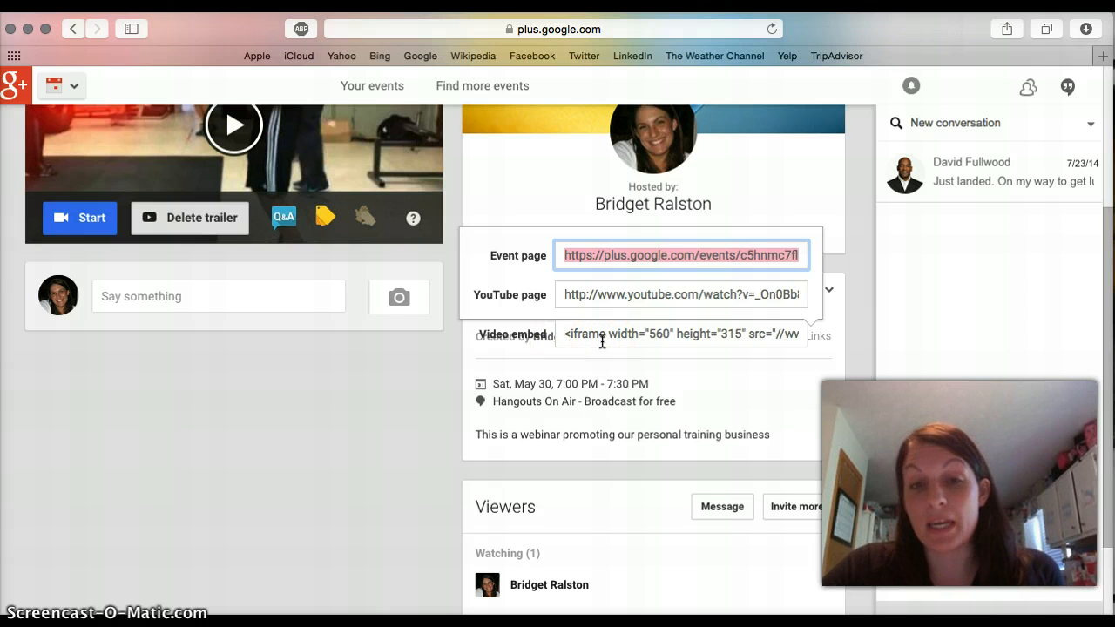
click(829, 292)
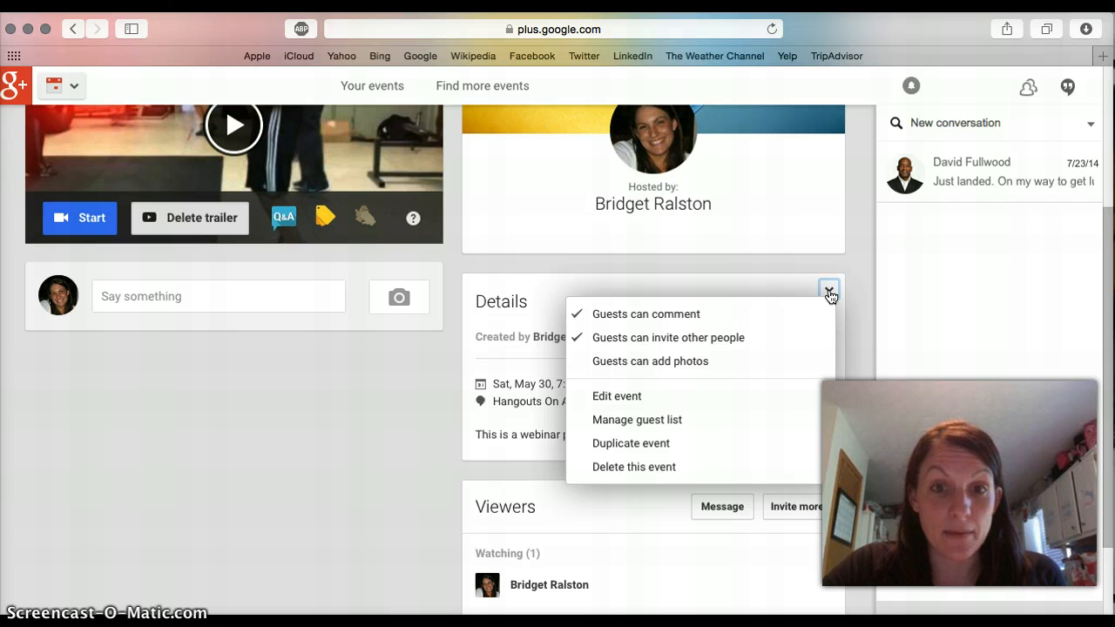
click(829, 289)
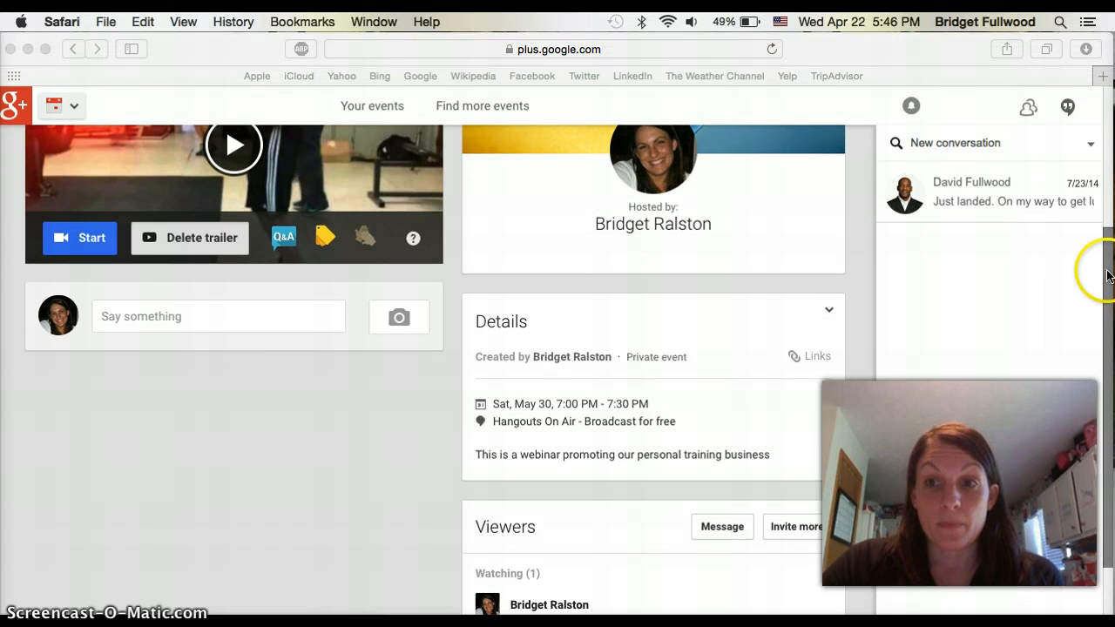
click(1089, 267)
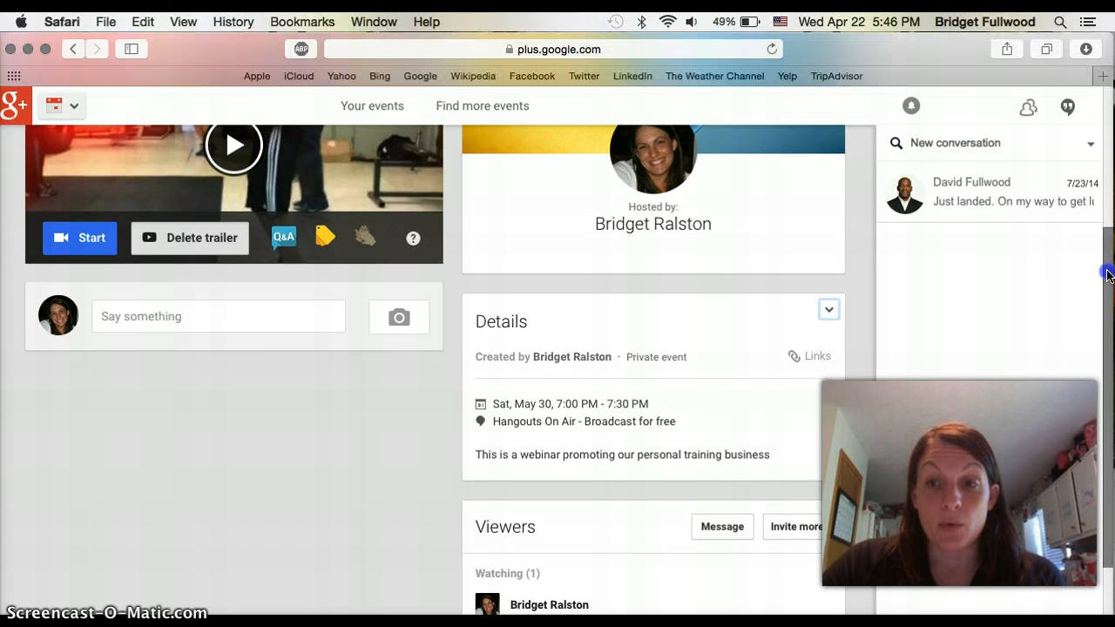
click(1108, 179)
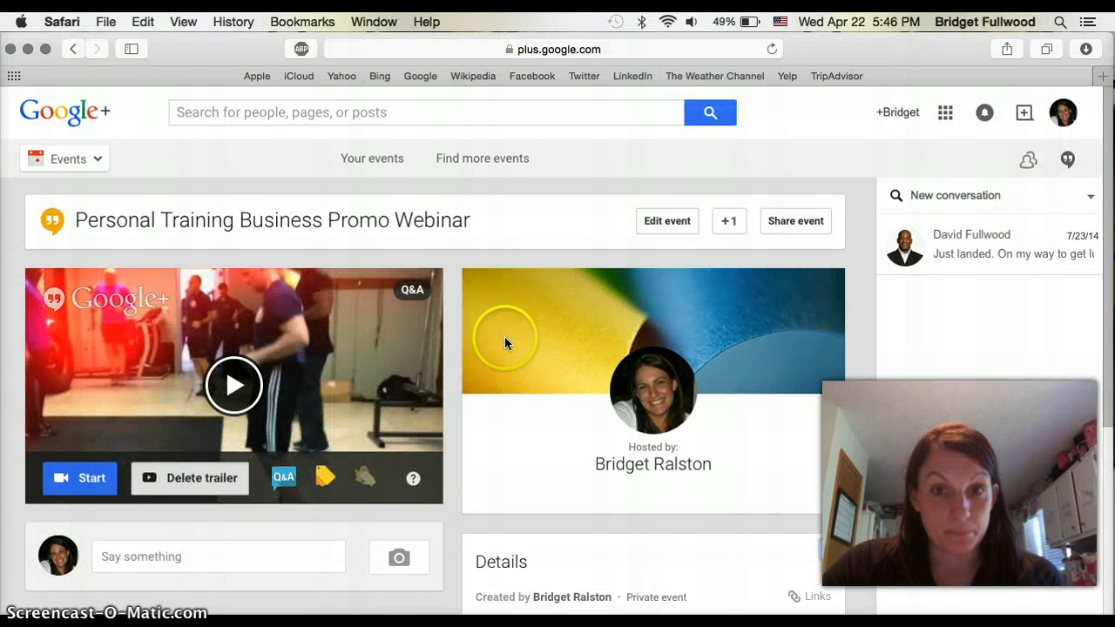
Start the Hangout On Air video call and skip inviting guests.
click(77, 478)
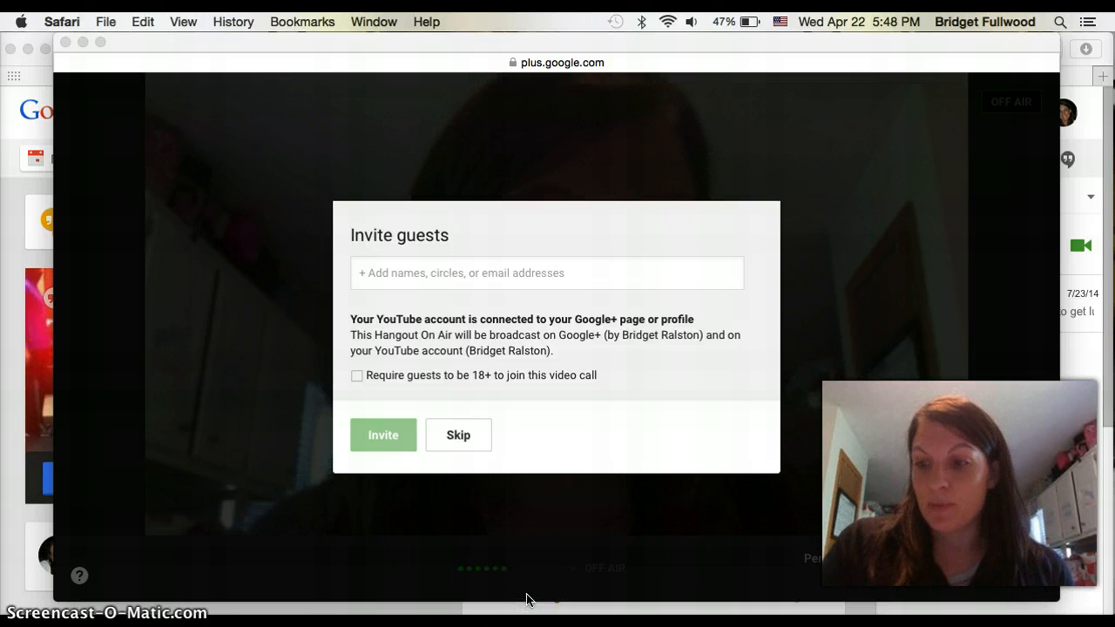
click(508, 417)
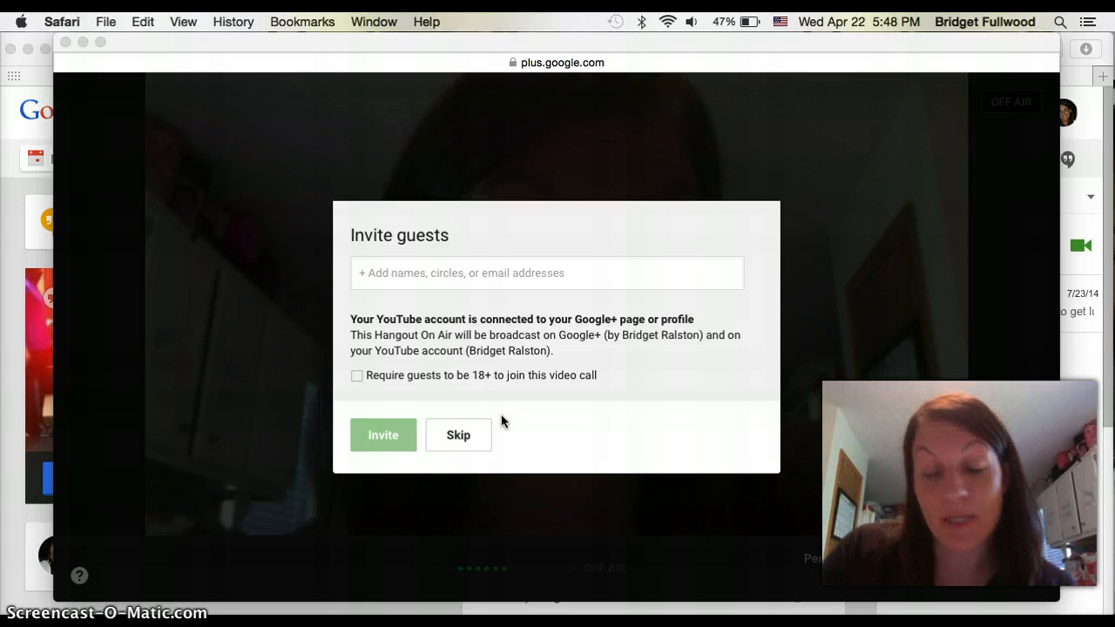
click(460, 435)
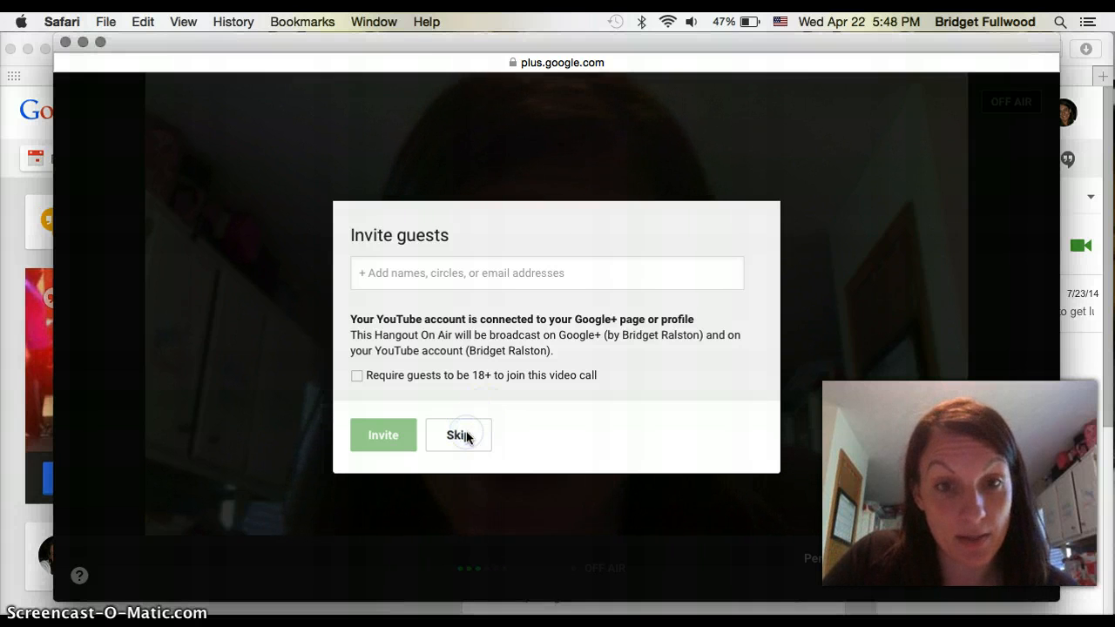
click(464, 435)
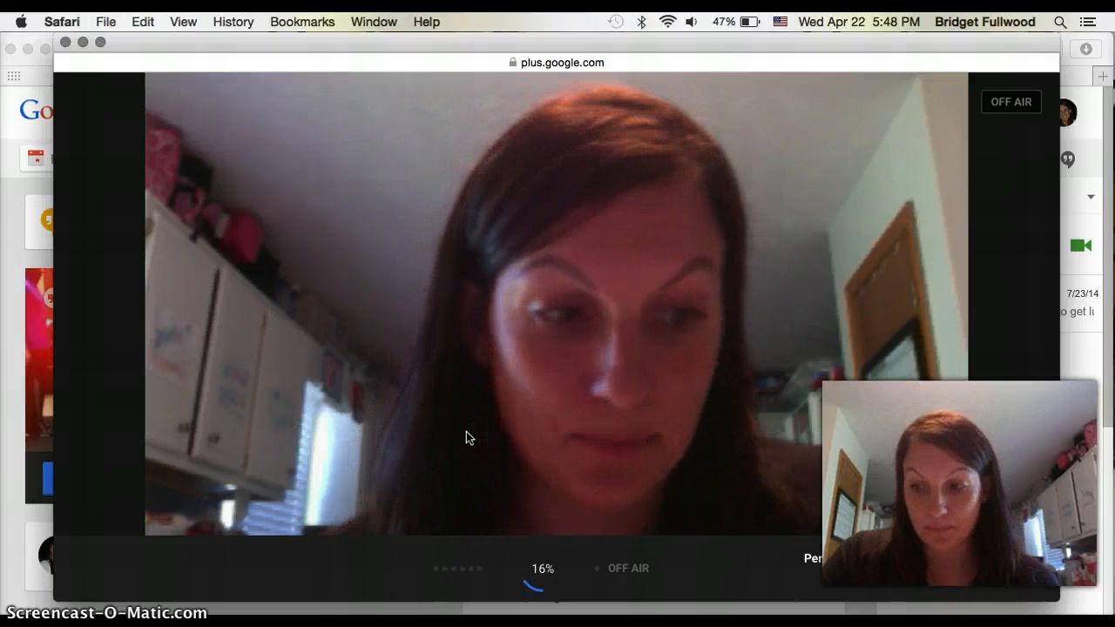
Examine the call's app tools, the Screenshare window choices and the broadcast options for the host's own video.
mouse_move(110, 371)
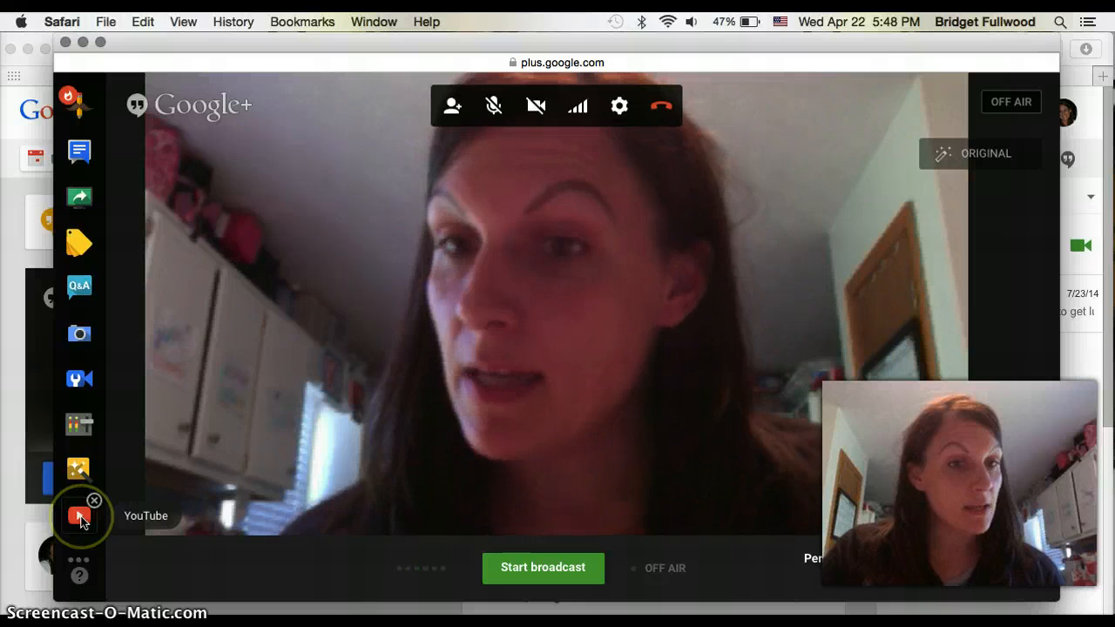
click(80, 517)
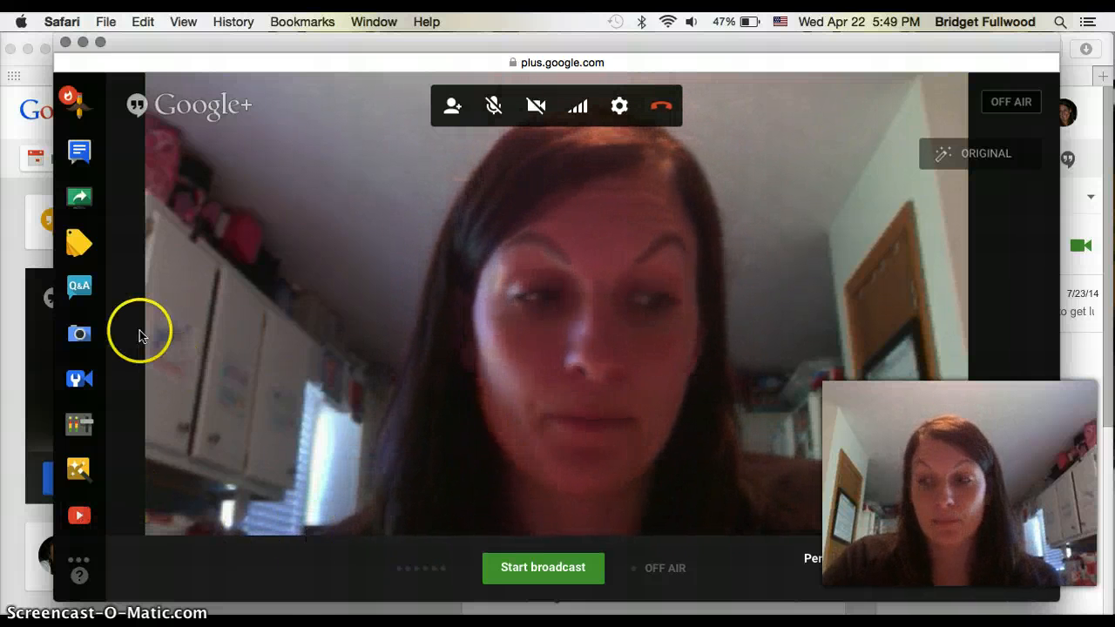
click(83, 200)
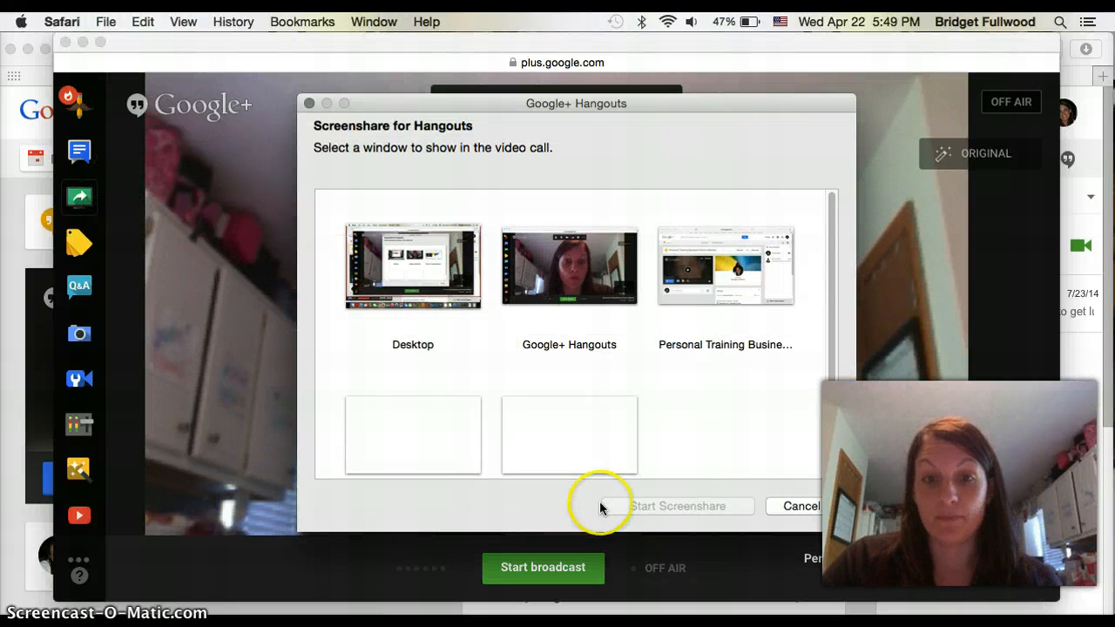
click(823, 506)
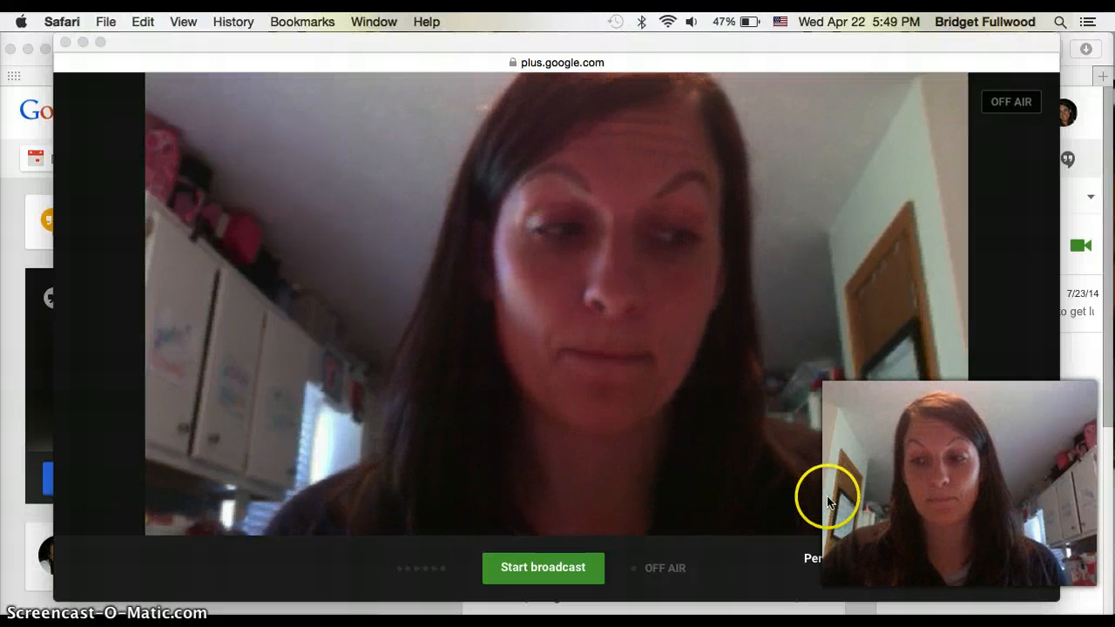
click(1003, 453)
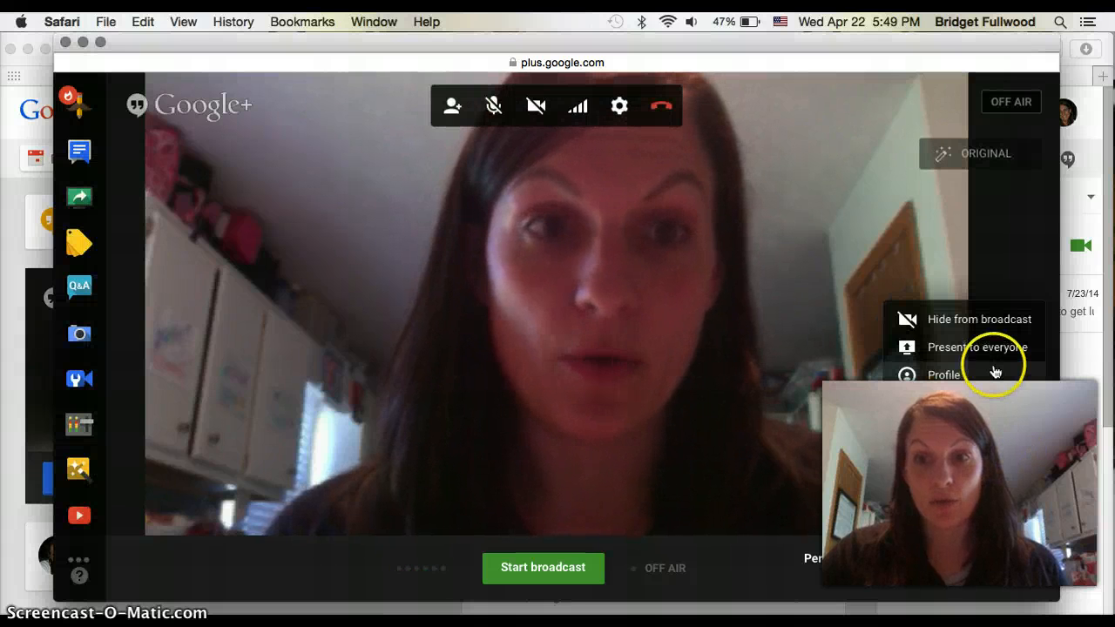
Hide the host's own video from the broadcast and open the call's Q&A app.
click(963, 316)
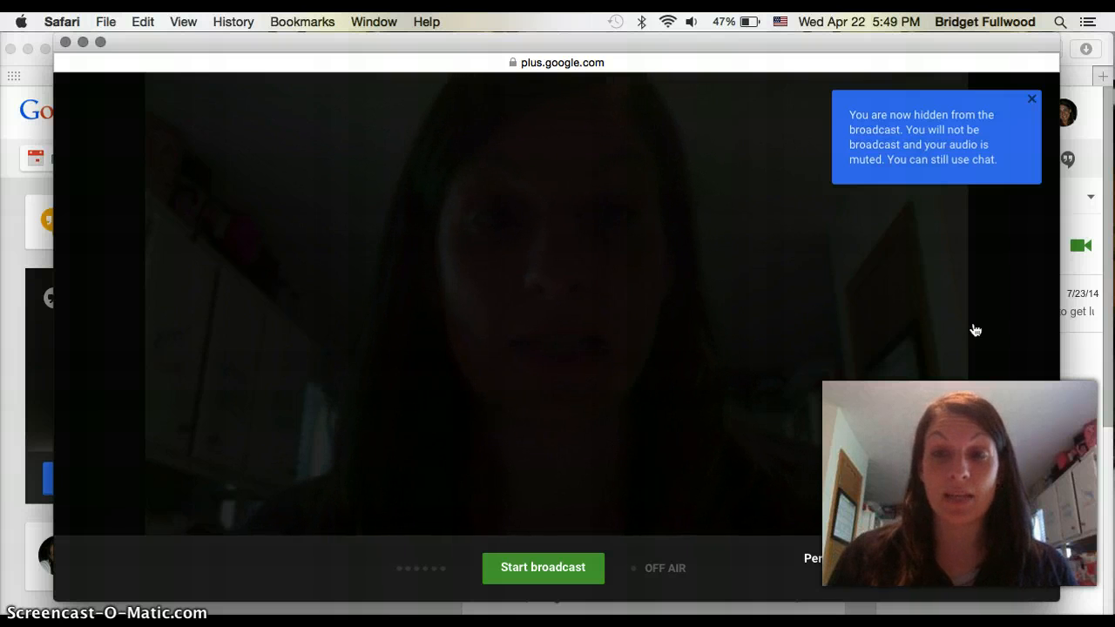
mouse_move(955, 189)
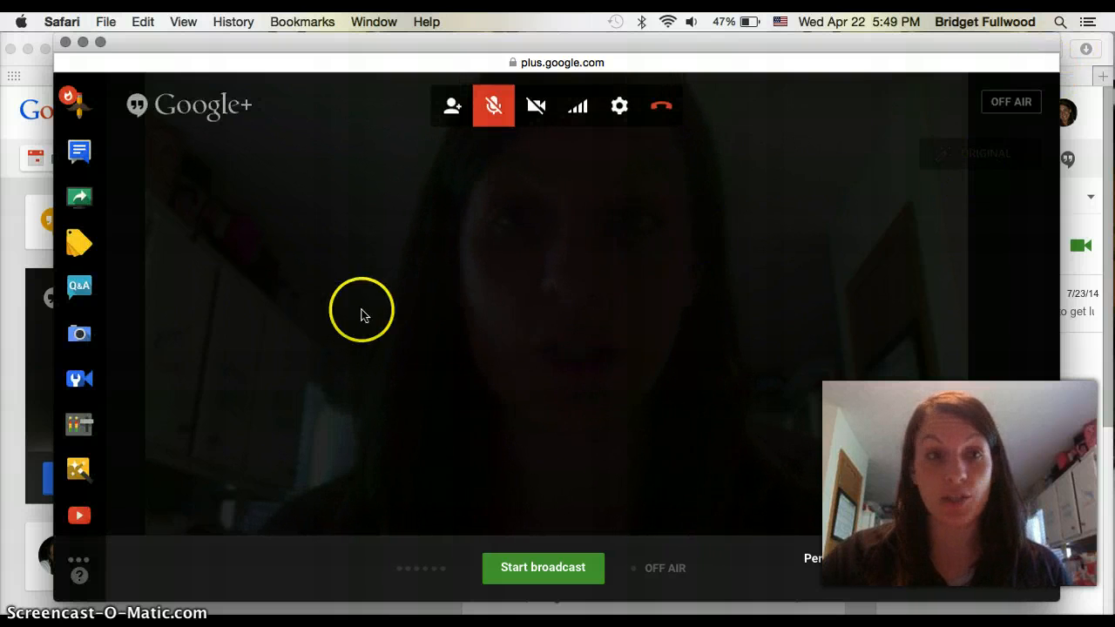
click(82, 289)
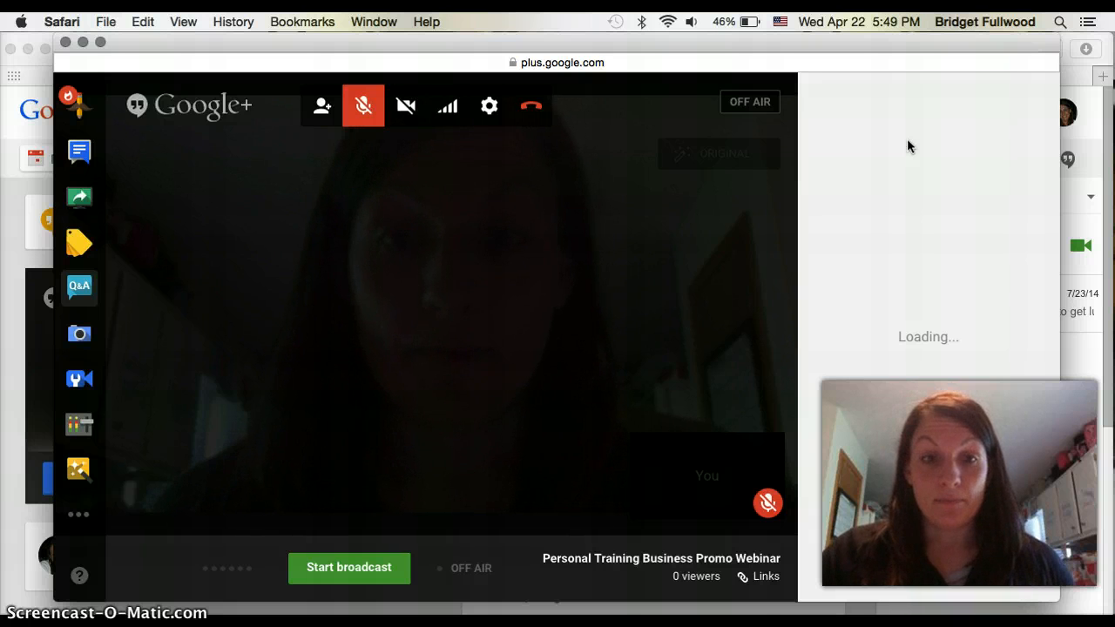
click(907, 186)
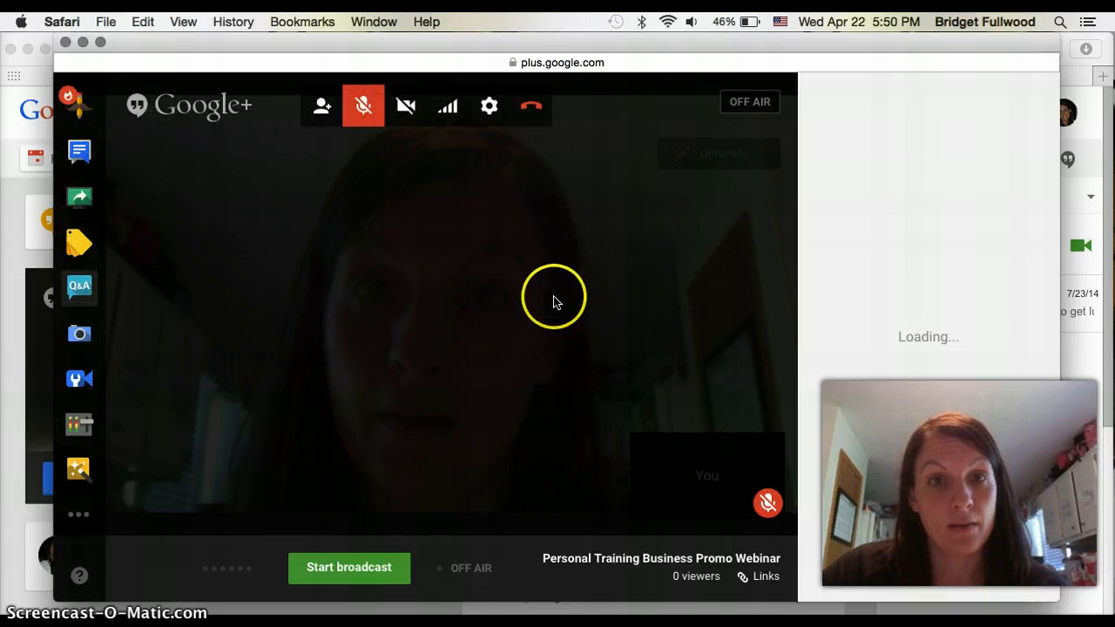
click(82, 288)
click(84, 288)
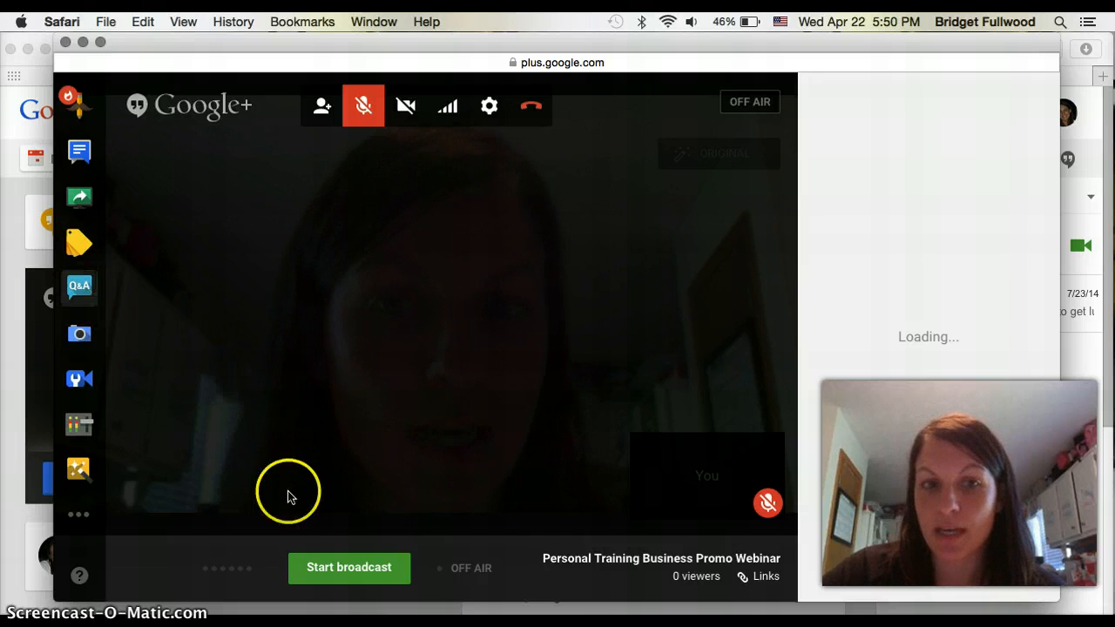
View the Go Live confirmation for starting the broadcast, cancel it, and close the Hangout call window.
click(345, 570)
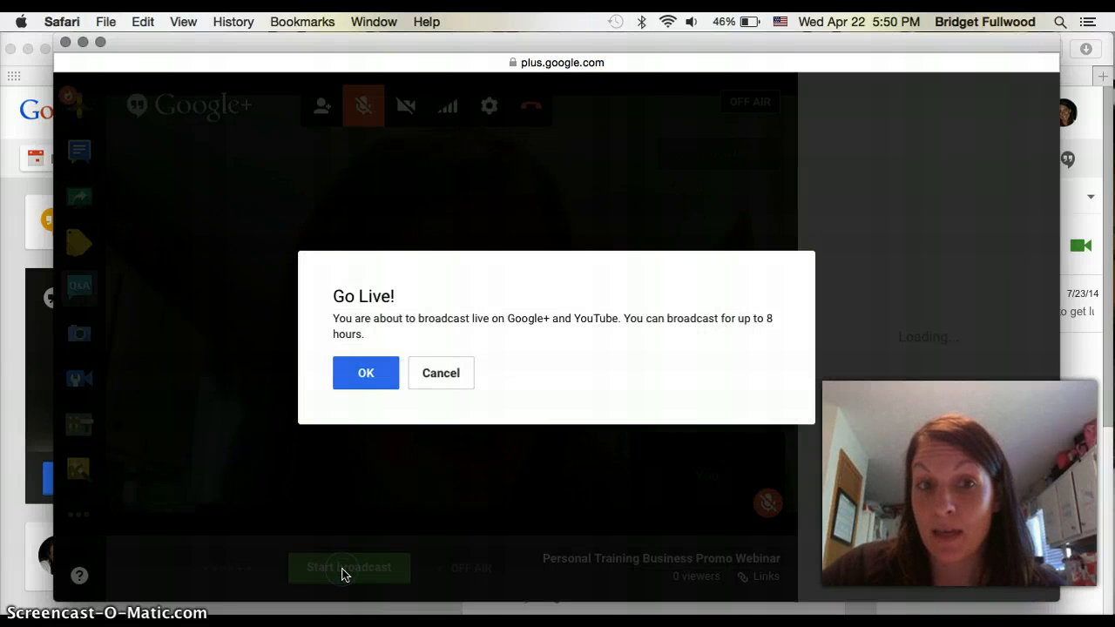
click(387, 372)
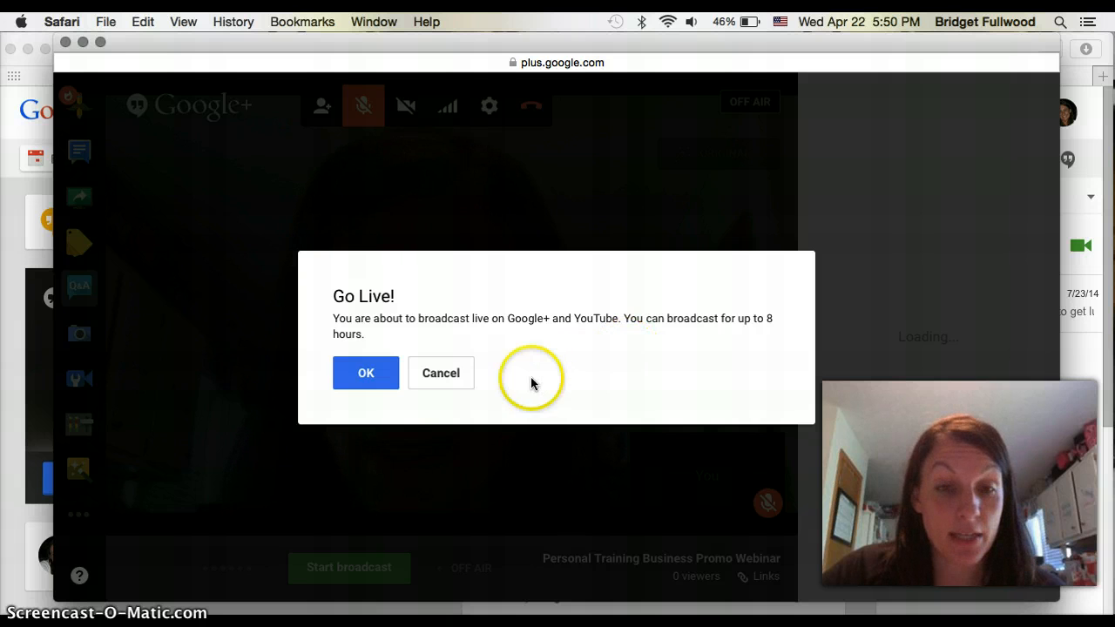
click(440, 372)
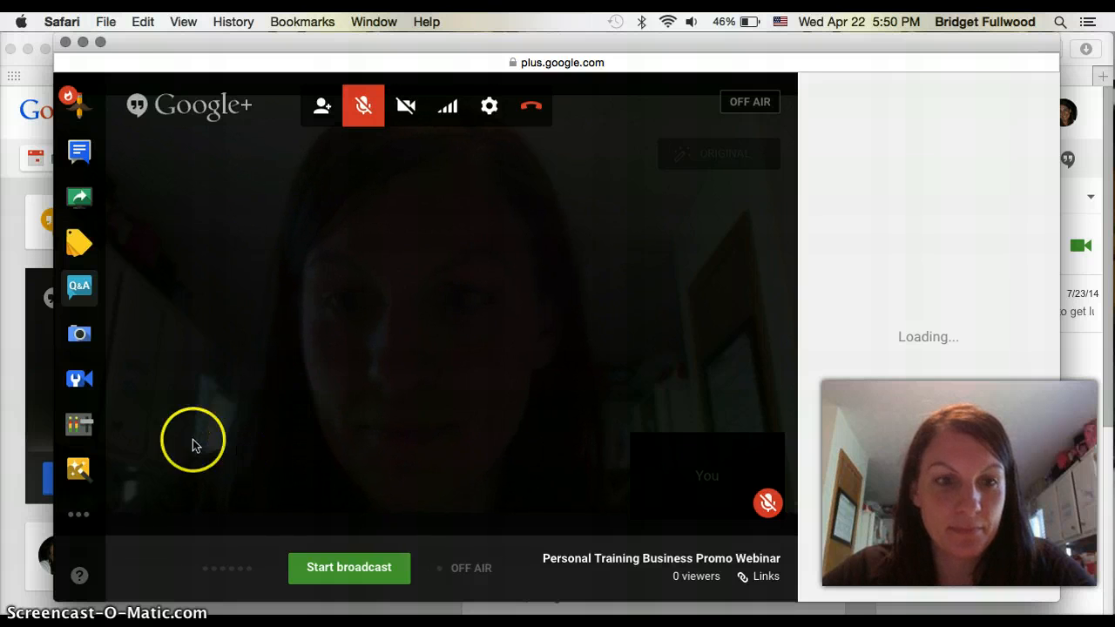
click(65, 42)
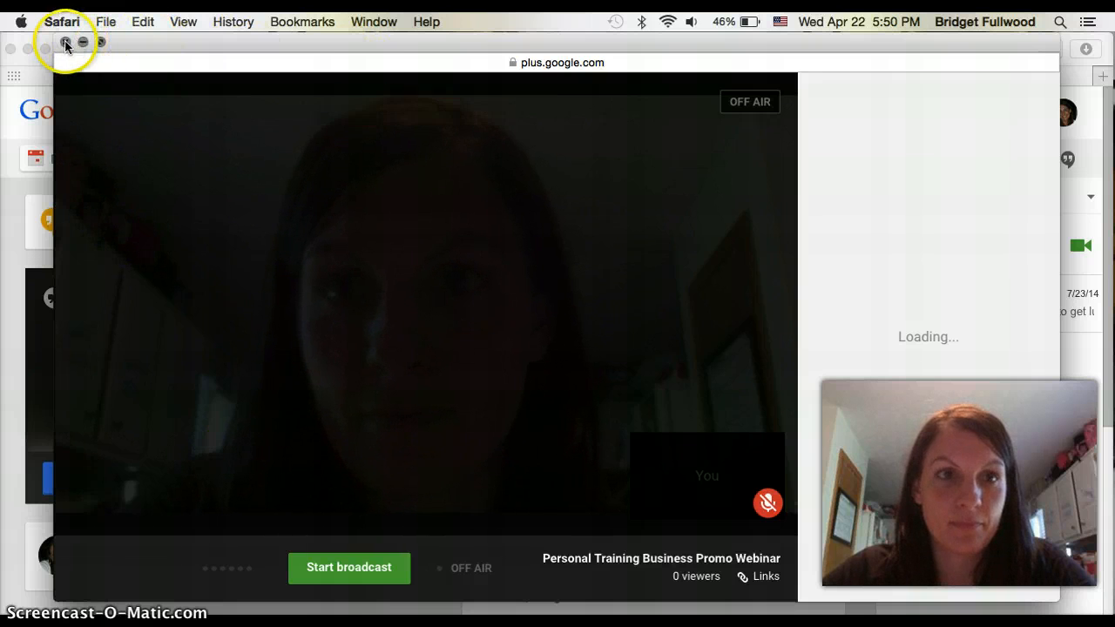